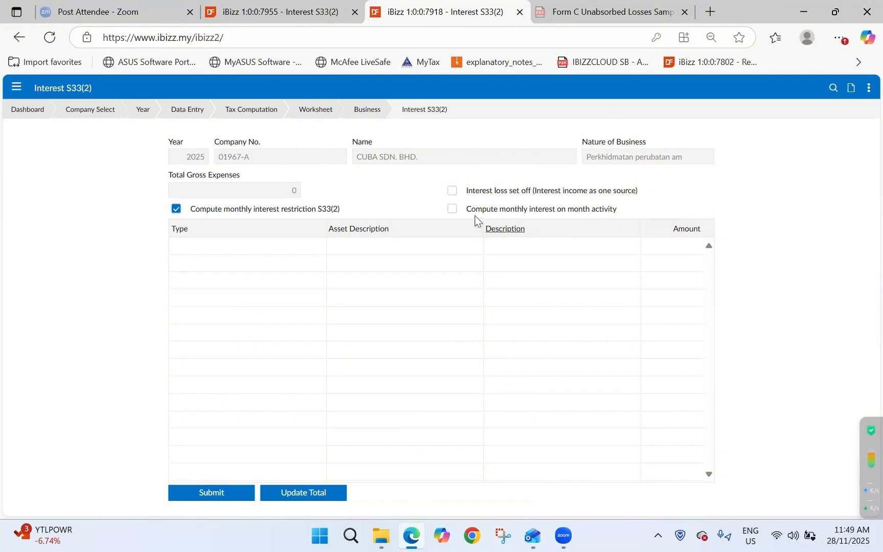
Enter an OVERDRAFT expense 'Bank Overdraft Interest' of 60,000 and submit it.
left_click(850, 88)
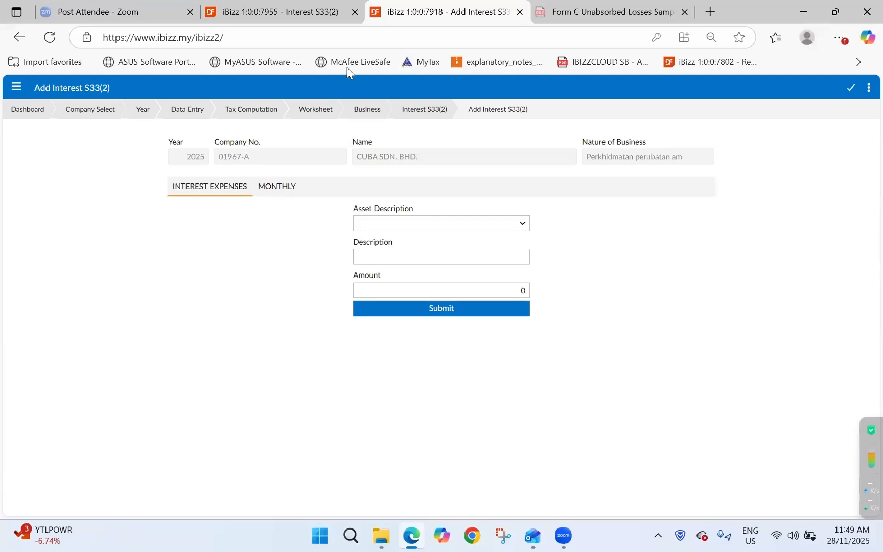
left_click(519, 223)
left_click(510, 256)
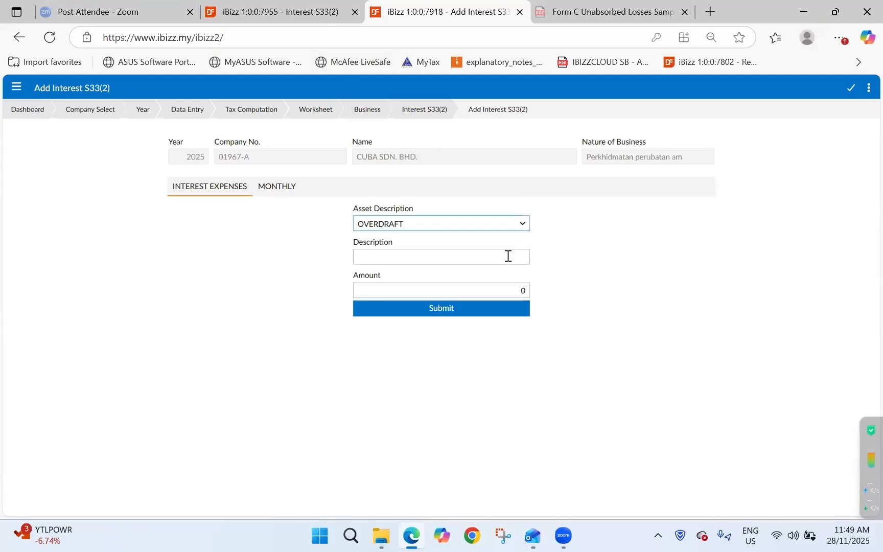
left_click(508, 256)
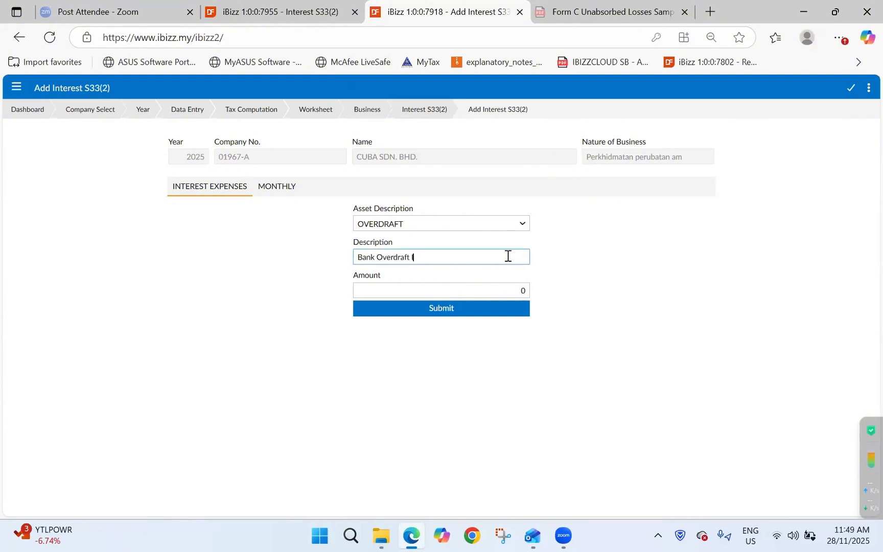
key("Tab")
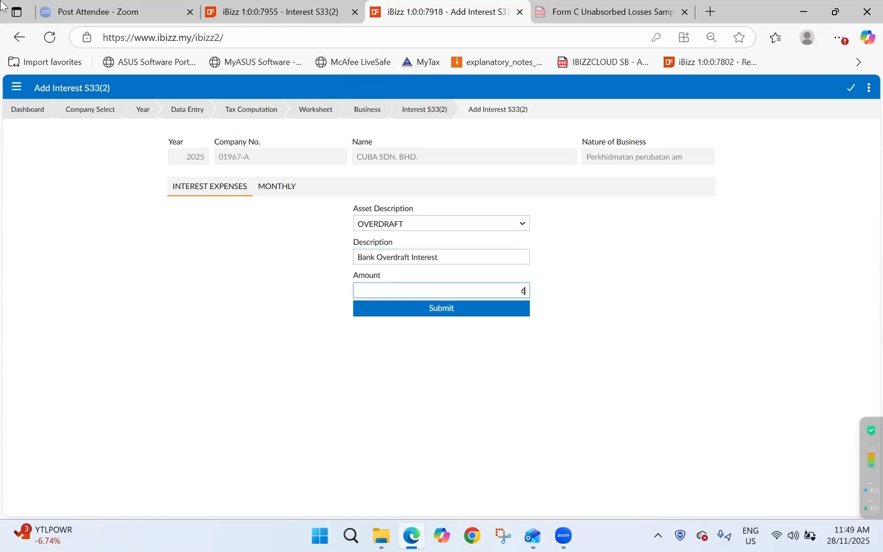
left_click(459, 311)
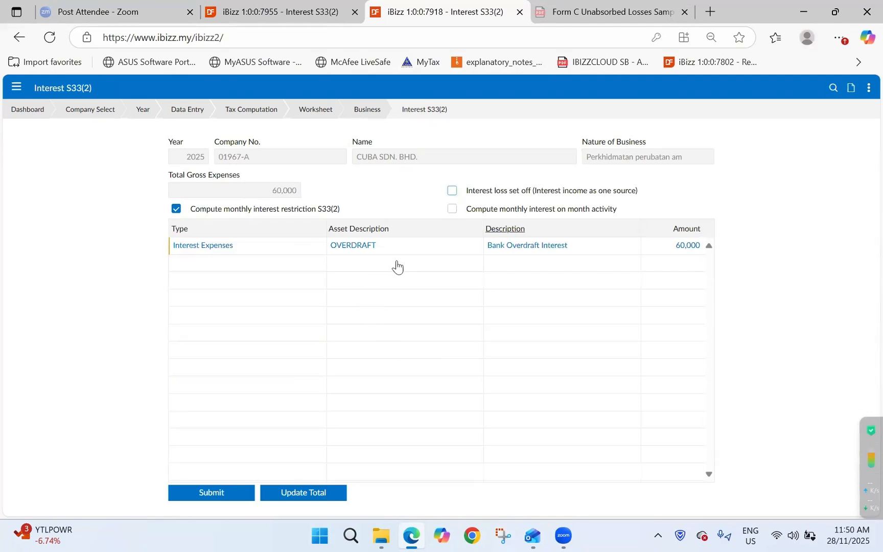
Start a monthly Assets entry for FIXED DEPOSIT, described 'Fixed deposit', with 200000 in Jan 2025.
left_click(851, 90)
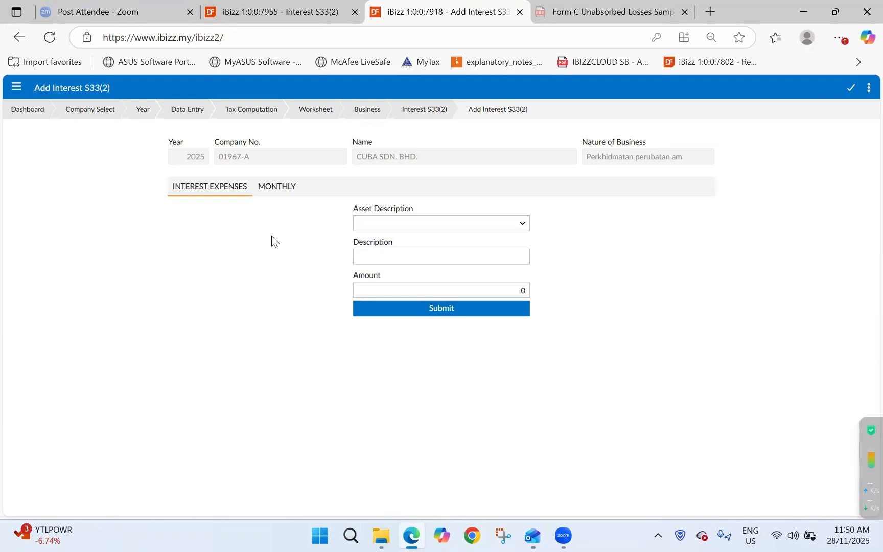
left_click(283, 198)
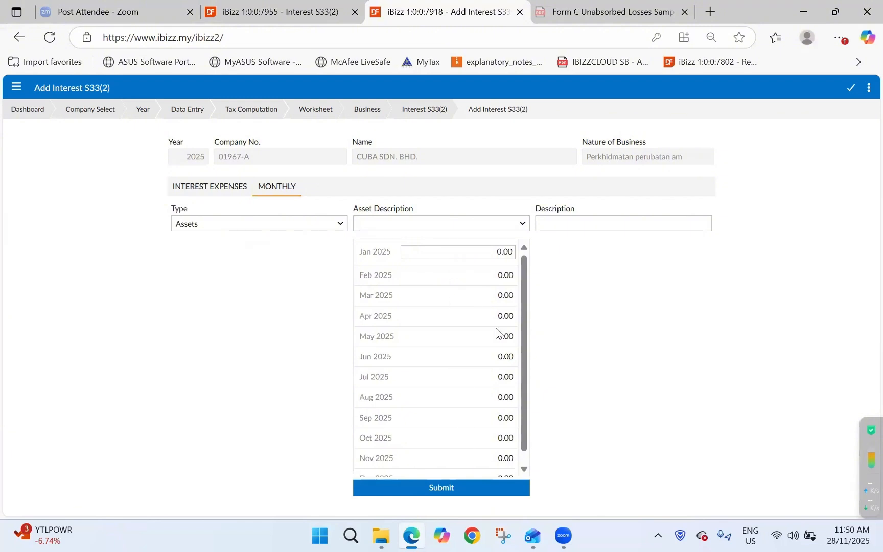
left_click(313, 223)
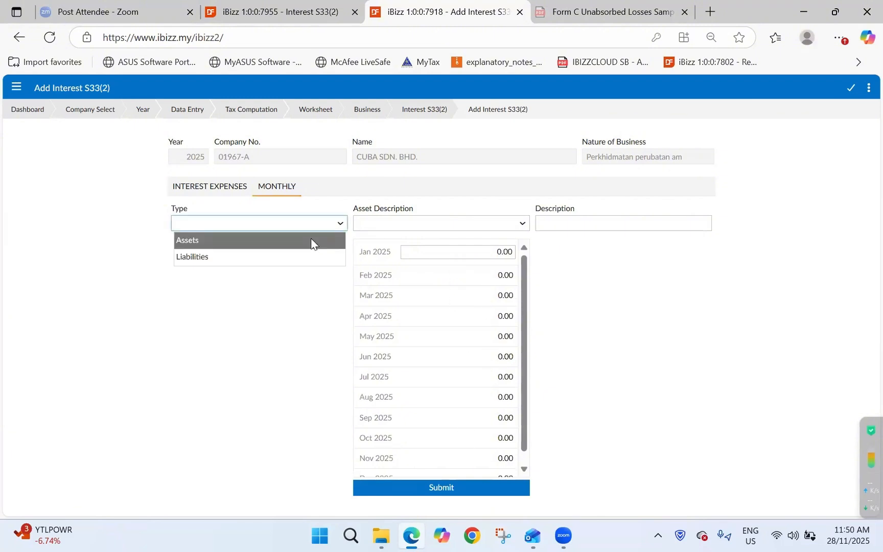
left_click(311, 239)
left_click(400, 225)
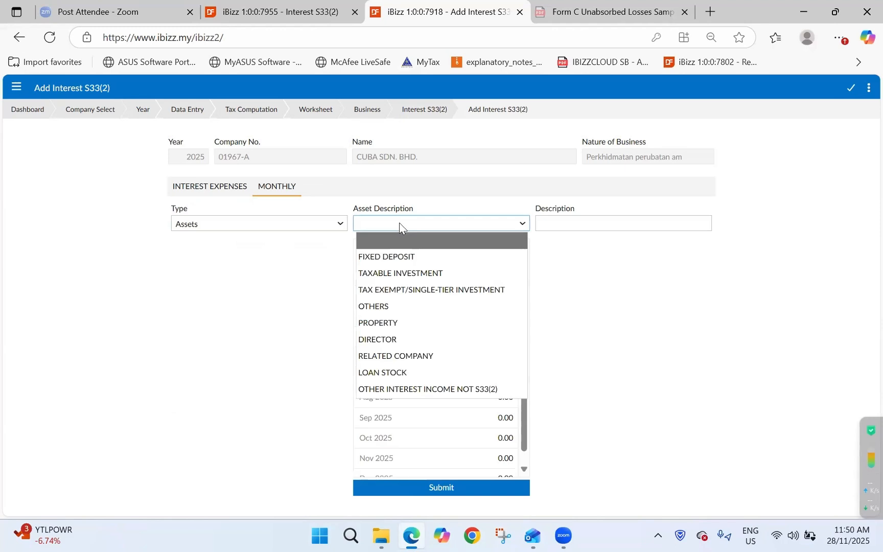
left_click(405, 252)
left_click(568, 219)
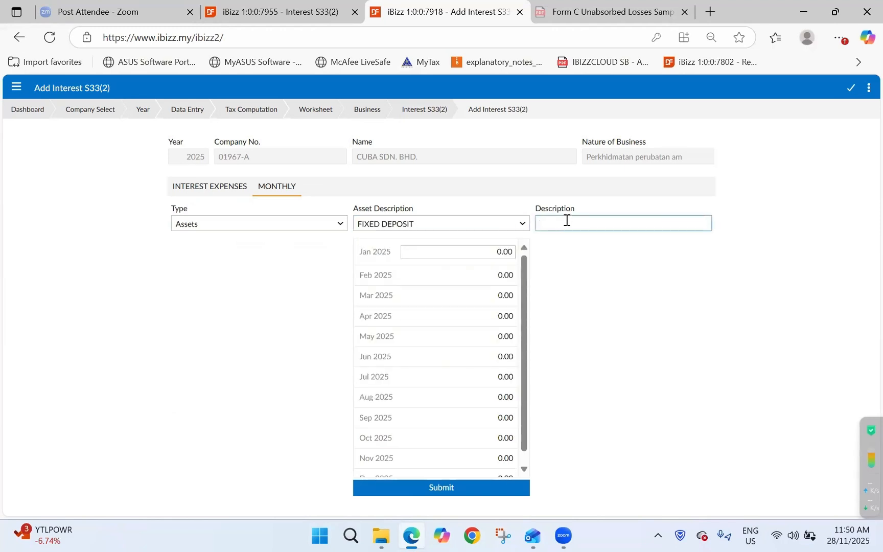
type("Fixed deposit")
left_click(482, 253)
type("2000")
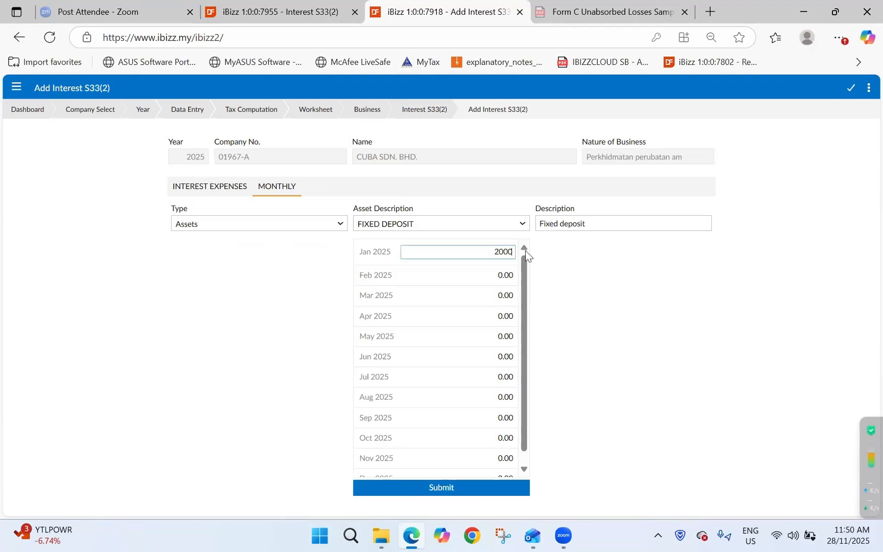
type("00")
Copy 200000 into every month from Feb to Dec 2025 and submit the entry.
key("ctrl+a")
key("ctrl+c")
key("Tab")
key("ctrl+v")
key("Tab")
key("ctrl+v")
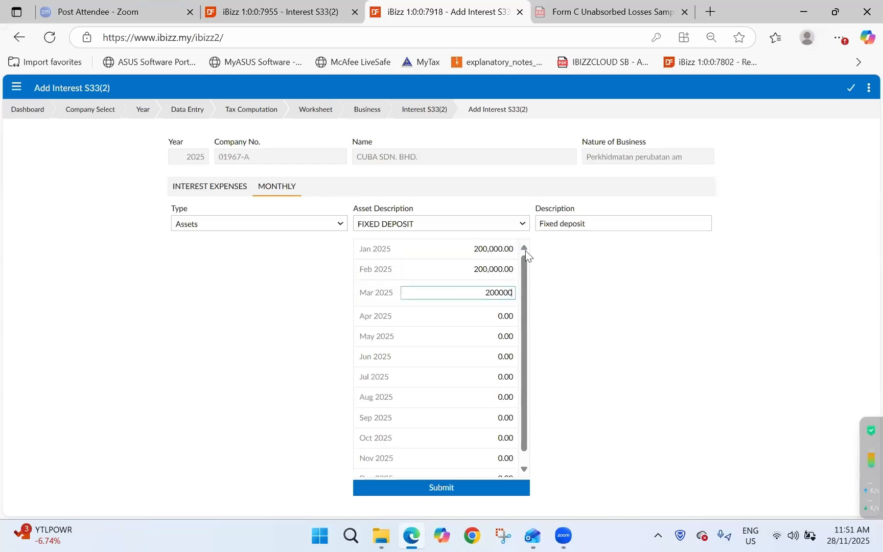
key("Tab")
key("ctrl+v")
key("Tab")
key("ctrl+v")
key("Tab")
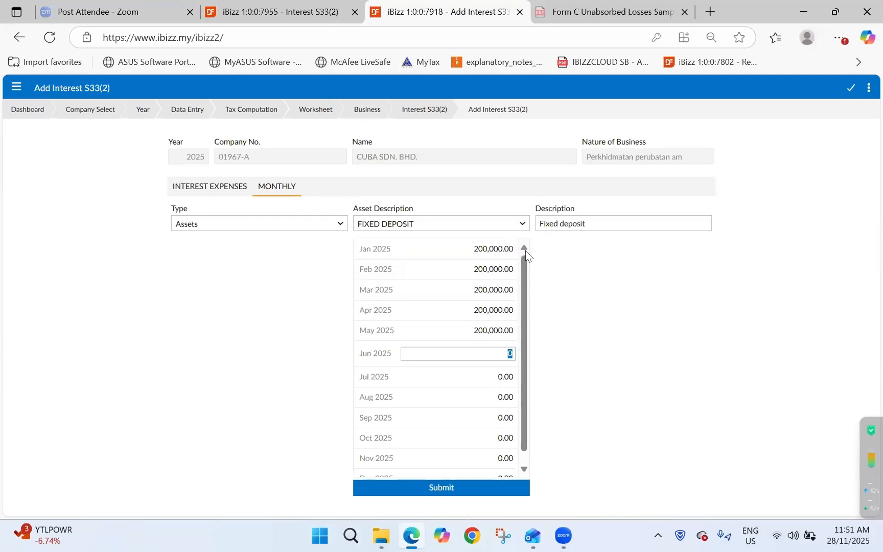
key("ctrl+v")
key("Tab")
key("ctrl+v")
key("Tab")
key("ctrl+v")
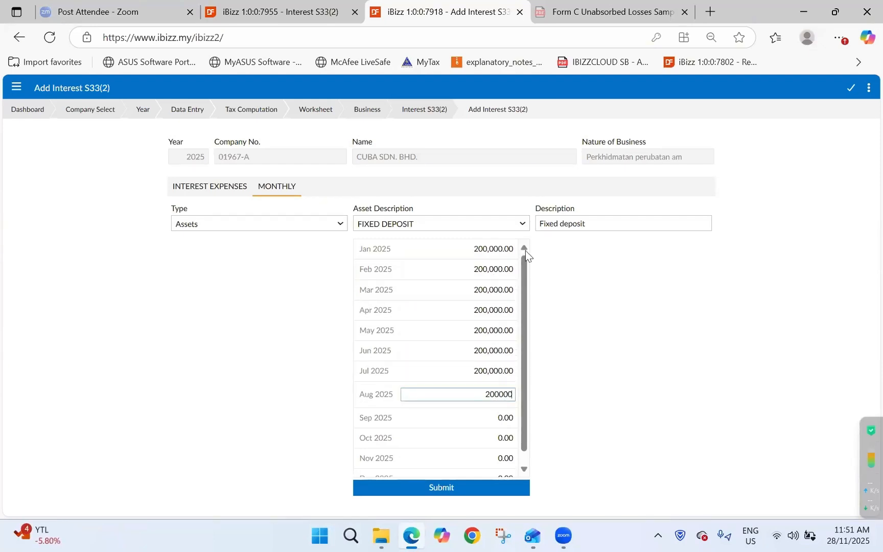
key("Tab")
key("ctrl+v")
key("Tab")
key("ctrl+v")
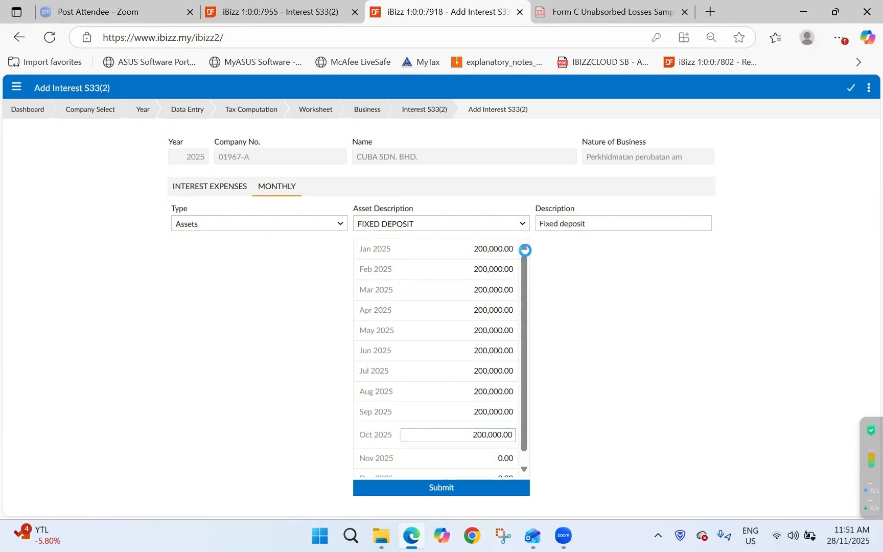
key("Tab")
key("ctrl+v")
key("Tab")
key("ctrl+v")
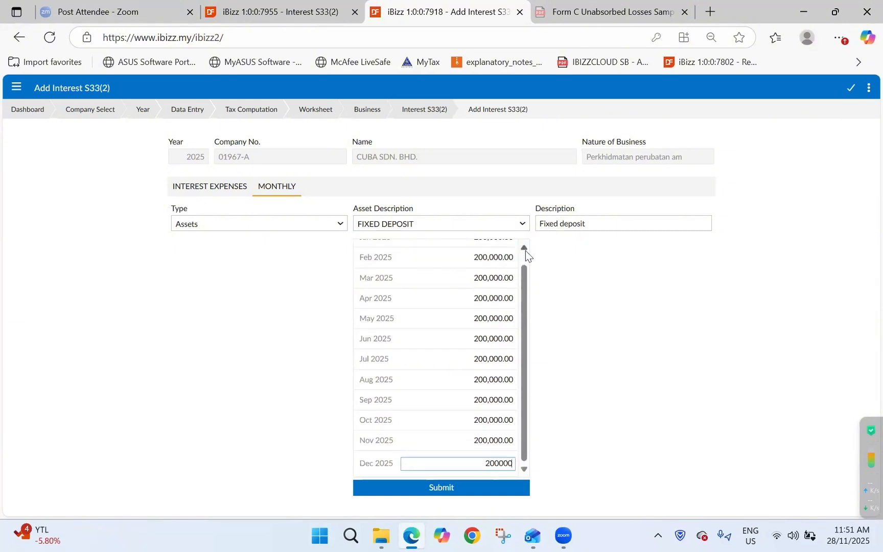
left_click(443, 489)
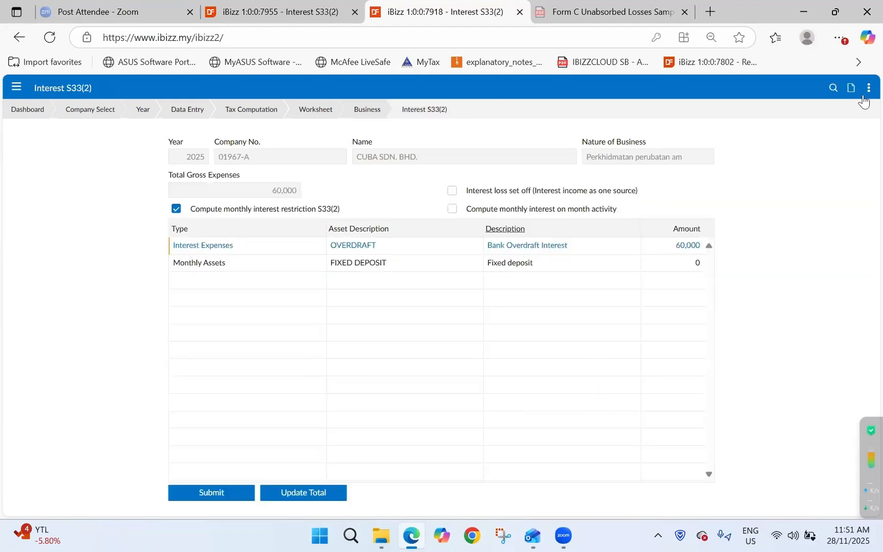
Start a monthly TAXABLE INVESTMENT entry described 'Quoted Shares' with 100000 in Jan 2025.
left_click(852, 91)
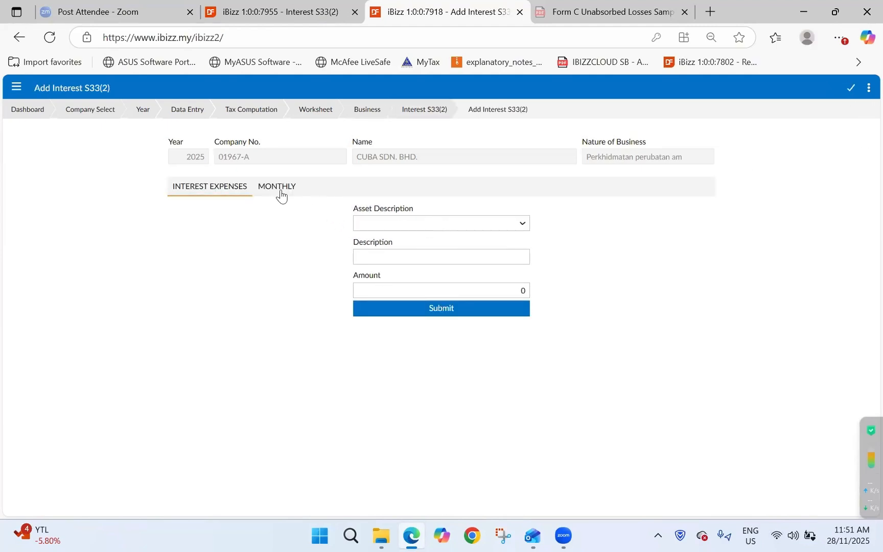
left_click(279, 191)
left_click(378, 224)
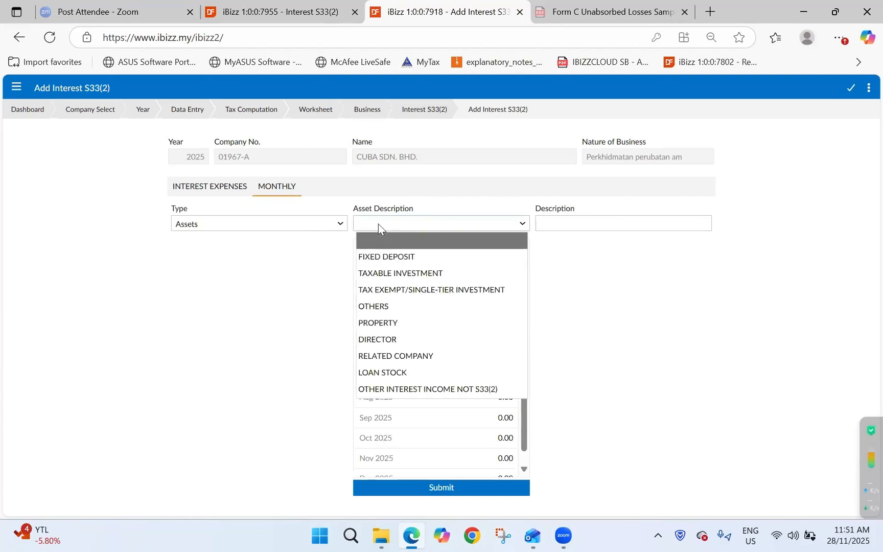
left_click(401, 272)
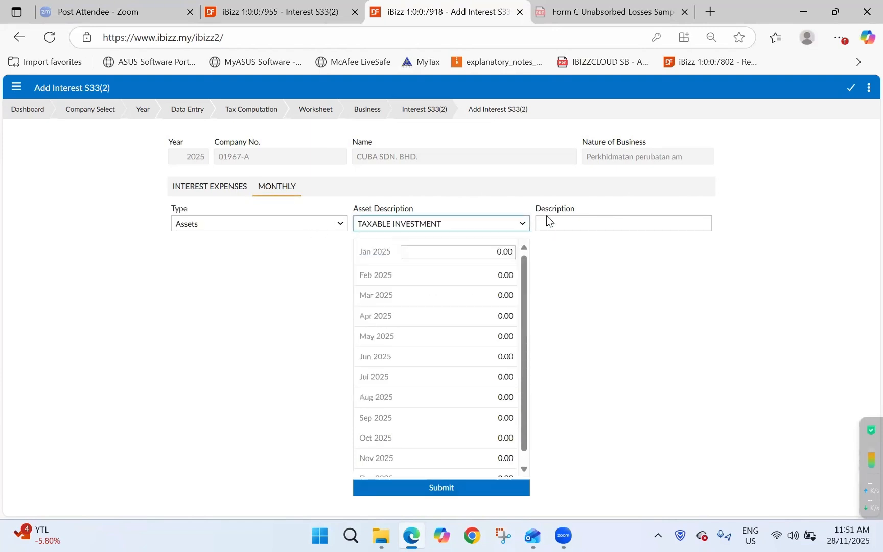
left_click(574, 218)
type("Quoted ")
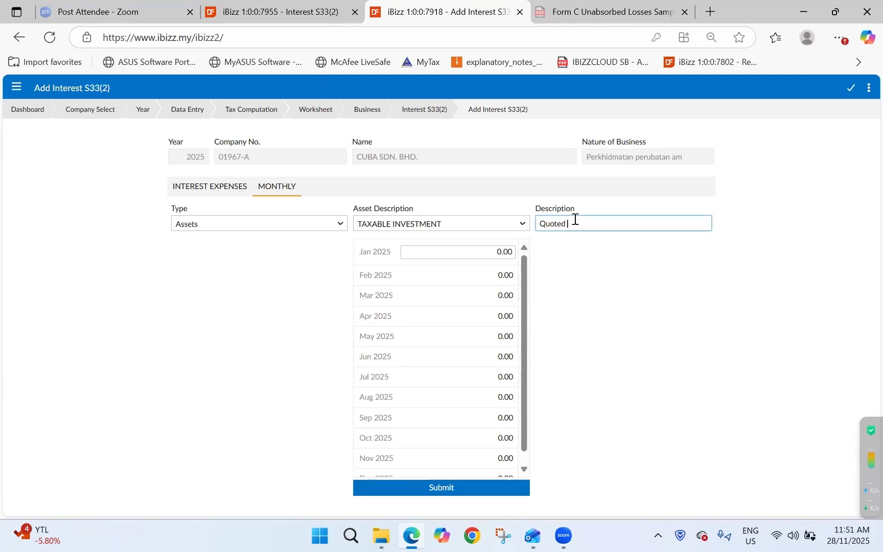
type("Shares")
left_click(474, 251)
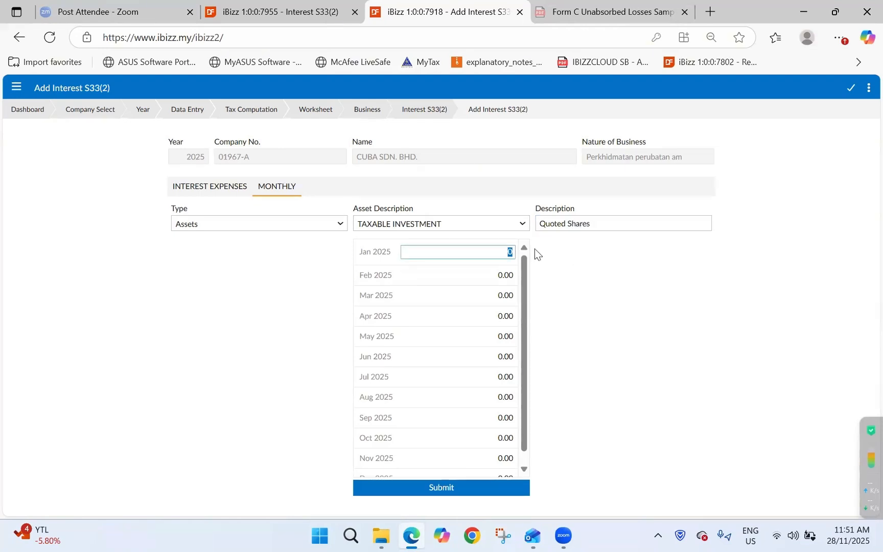
type("100000")
Fill Feb through Dec 2025 with 100000 each and submit the entry.
key("ctrl+a")
key("ctrl+c")
key("Down")
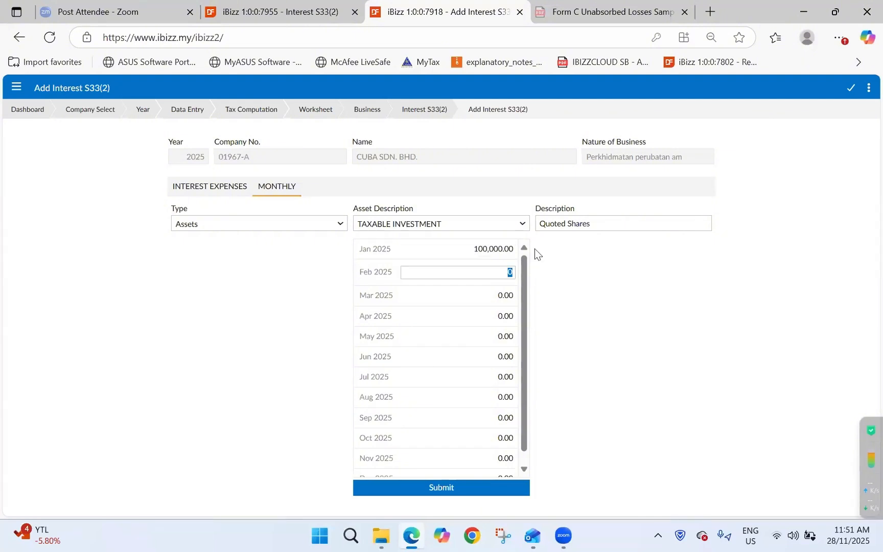
key("ctrl+v")
key("Down")
key("ctrl+v")
key("Down")
key("ctrl+v")
key("Down")
key("ctrl+v")
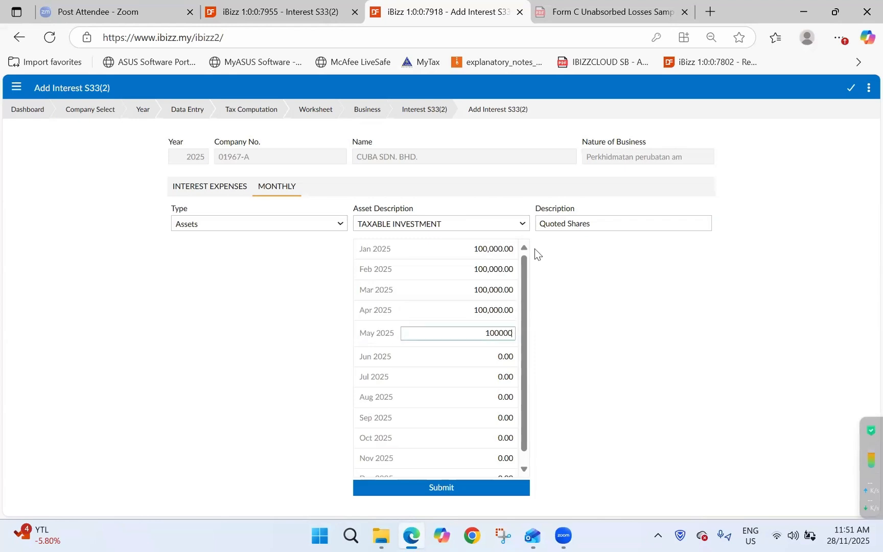
key("Down")
key("Down")
key("ctrl+v")
key("Down")
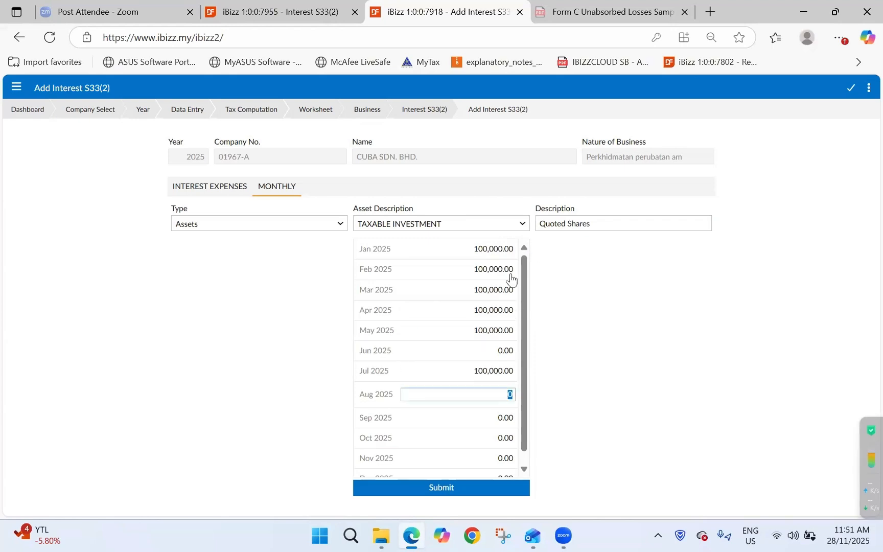
left_click(493, 350)
key("ctrl+v")
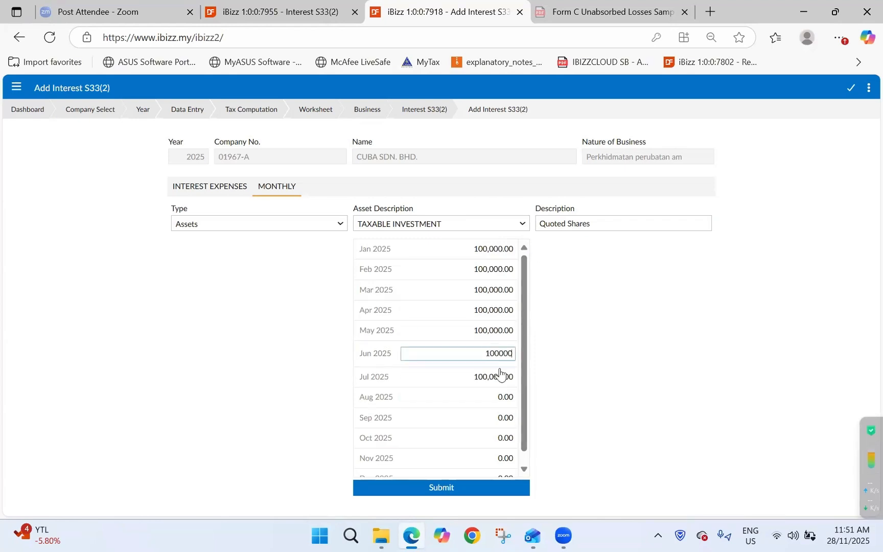
key("Down")
key("Down")
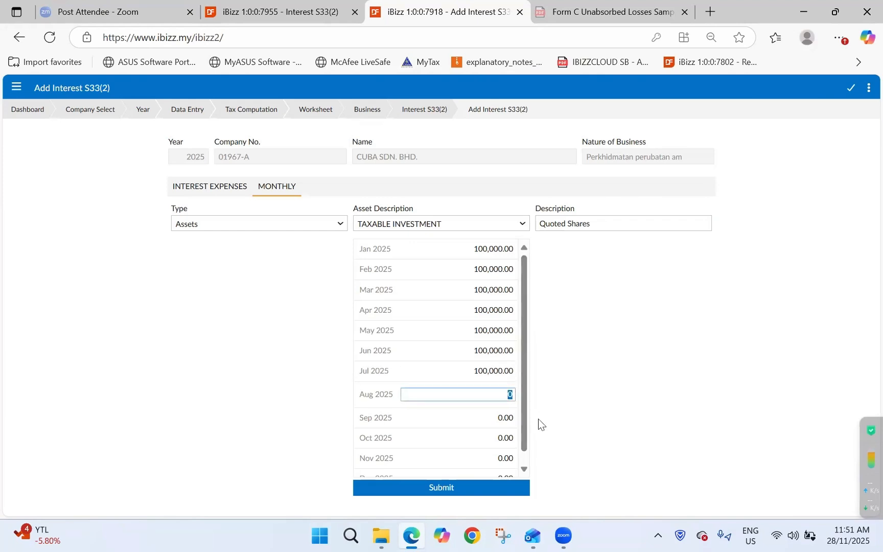
key("ctrl+v")
key("Down")
key("ctrl+v")
key("Down")
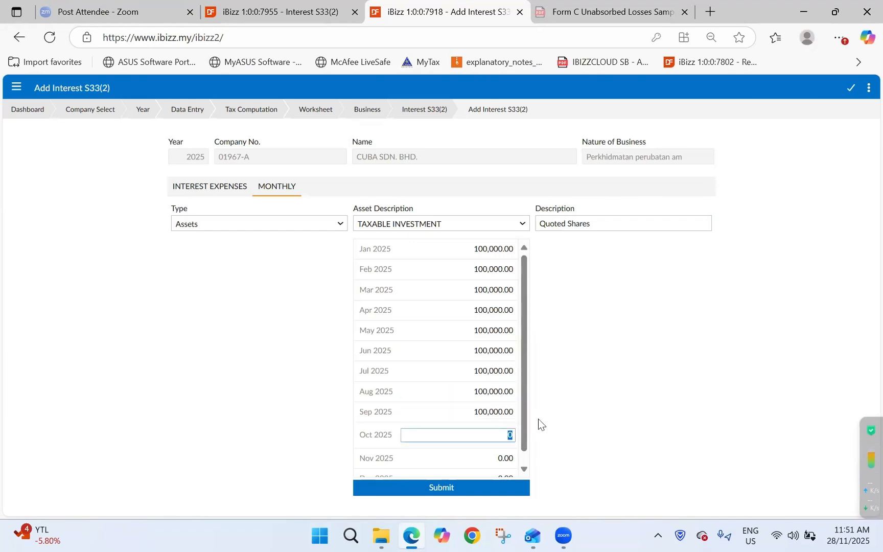
key("ctrl+v")
key("Down")
key("ctrl+v")
key("Down")
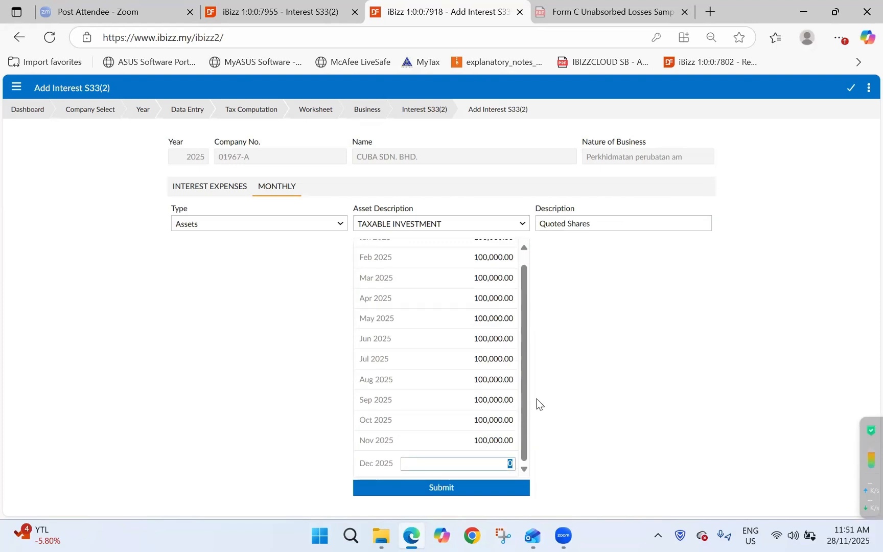
key("ctrl+v")
left_click(455, 487)
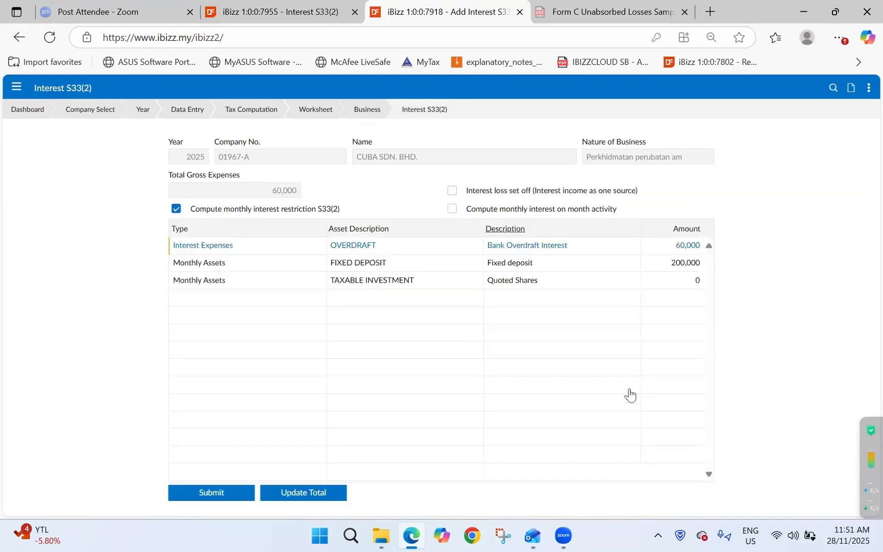
Start an Assets entry for PROPERTY described 'Factory' with 300000 in Jan 2025.
left_click(850, 88)
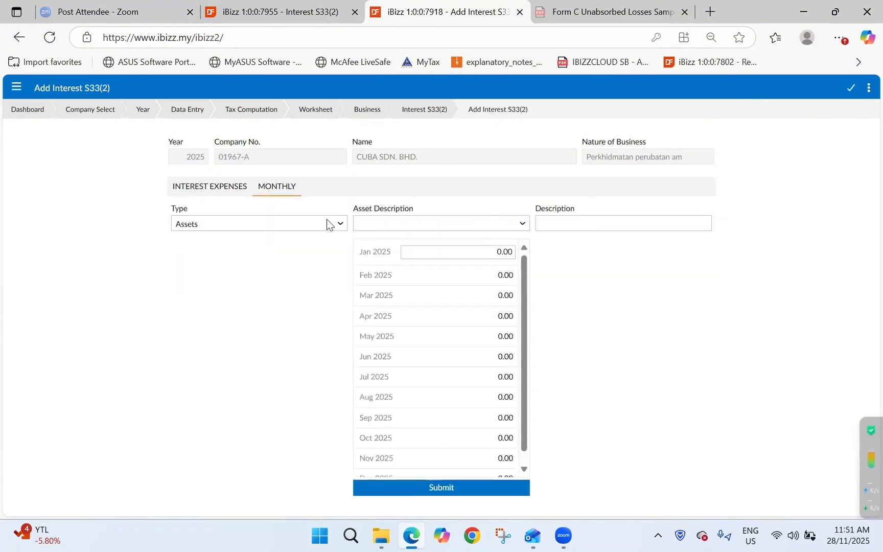
left_click(325, 223)
left_click(322, 241)
left_click(388, 223)
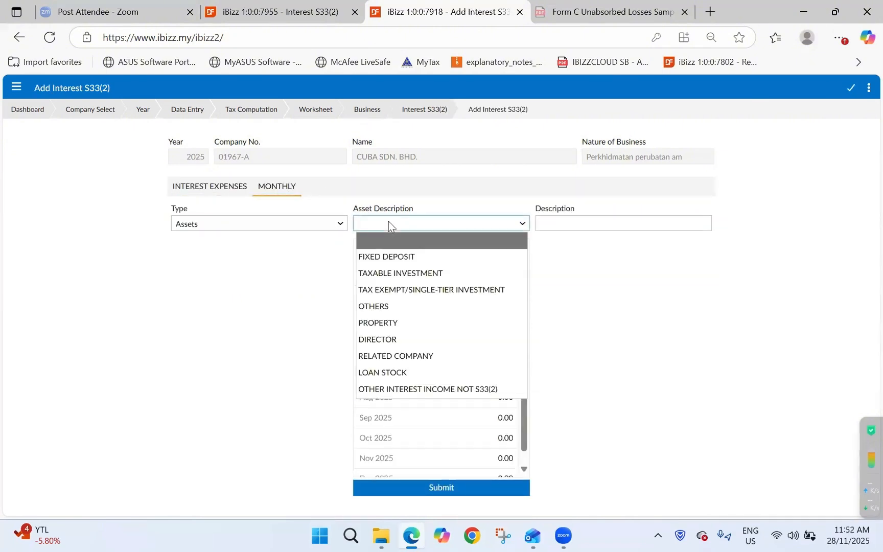
left_click(523, 323)
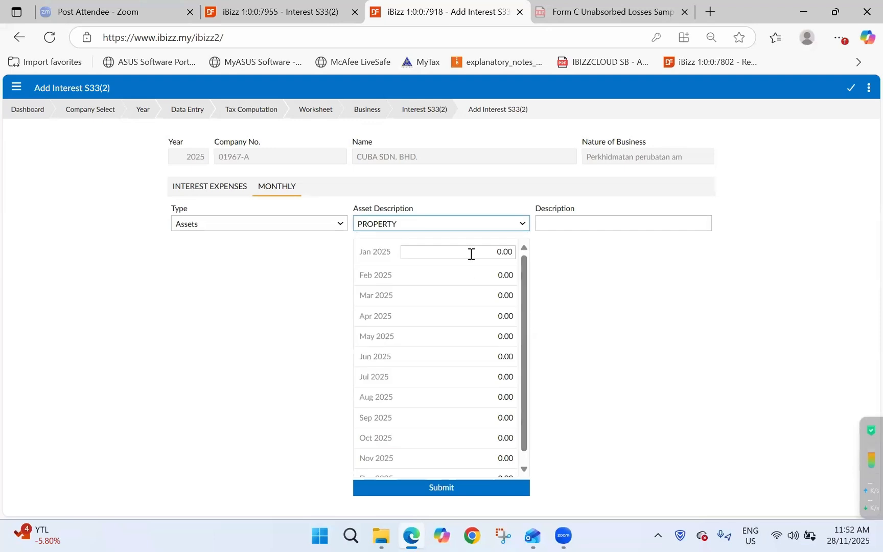
left_click(469, 254)
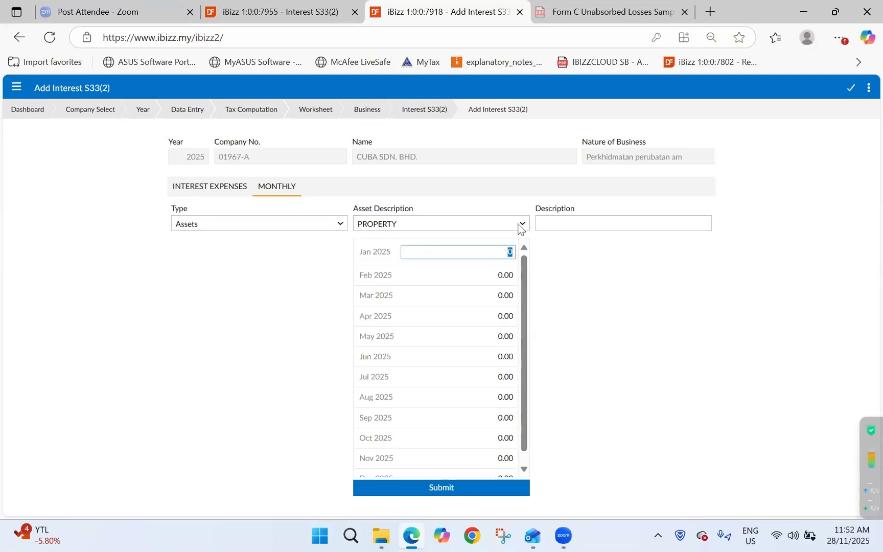
type("300000")
left_click(563, 218)
type("Factor")
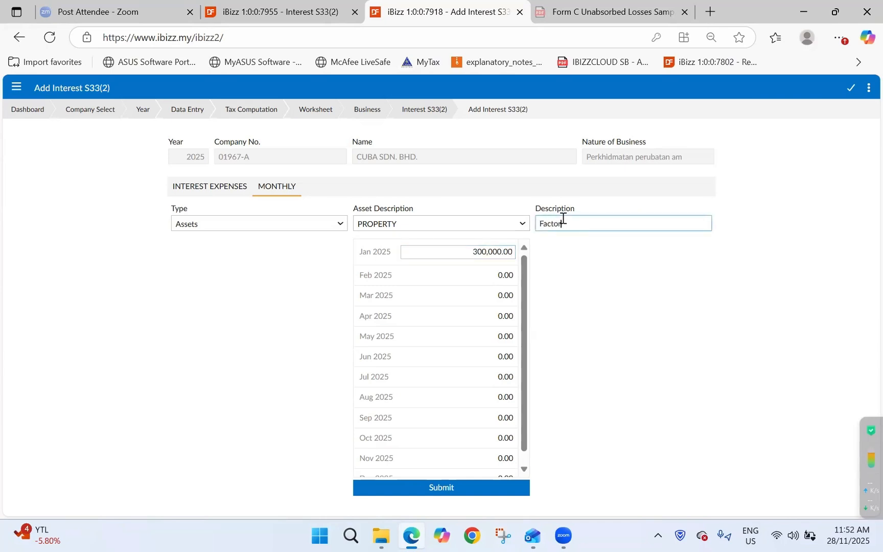
type("y")
key("Tab")
key("ctrl+c")
Fill Feb through Dec 2025 with 300,000 each and submit the entry.
left_click(498, 266)
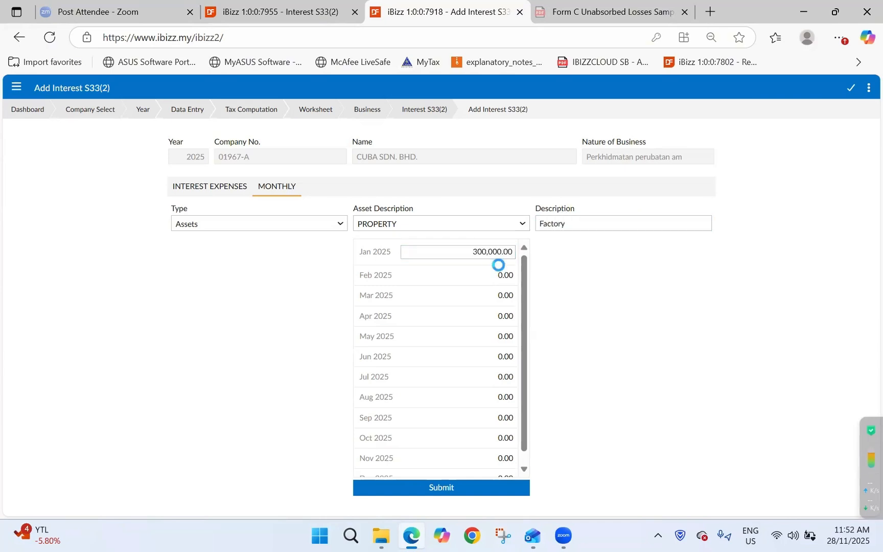
key("ctrl+v")
key("Tab")
key("ctrl+v")
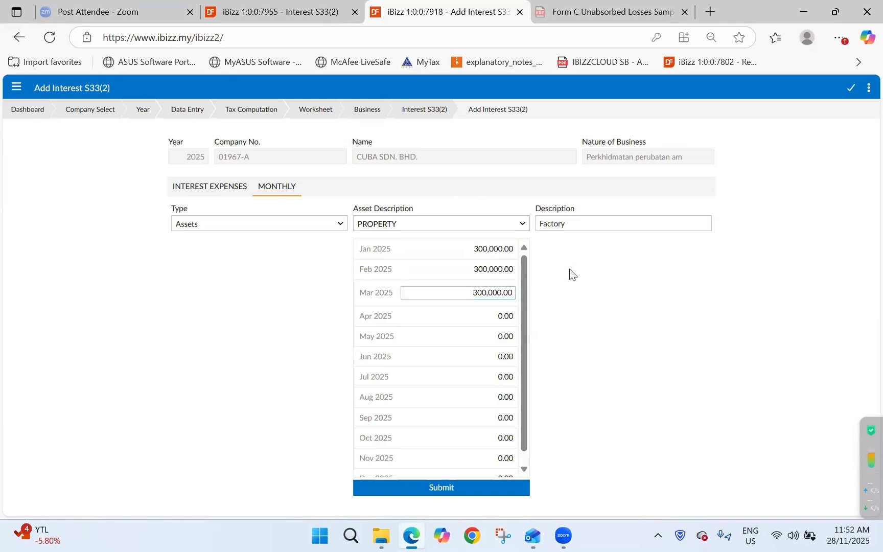
key("Tab")
key("ctrl+v")
key("Tab")
key("ctrl+v")
key("Tab")
key("ctrl+v")
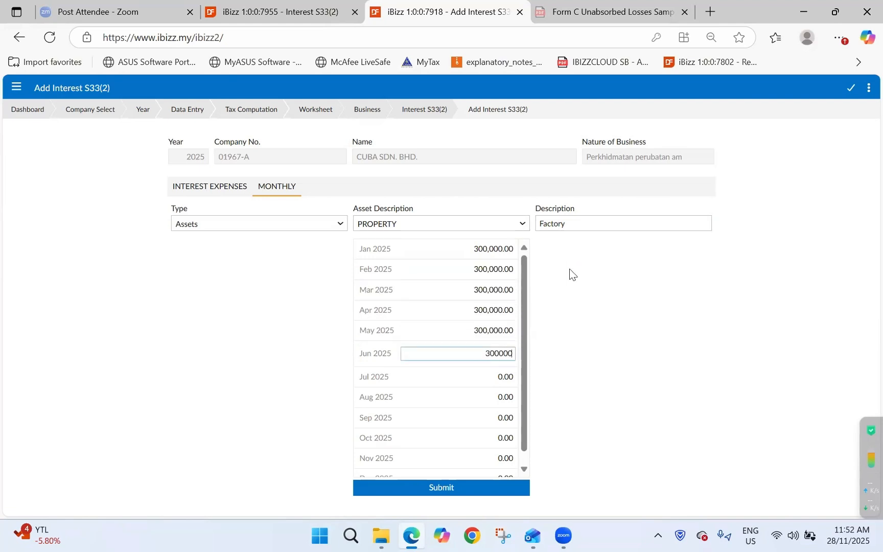
key("Tab")
key("ctrl+v")
key("Tab")
key("ctrl+v")
key("Tab")
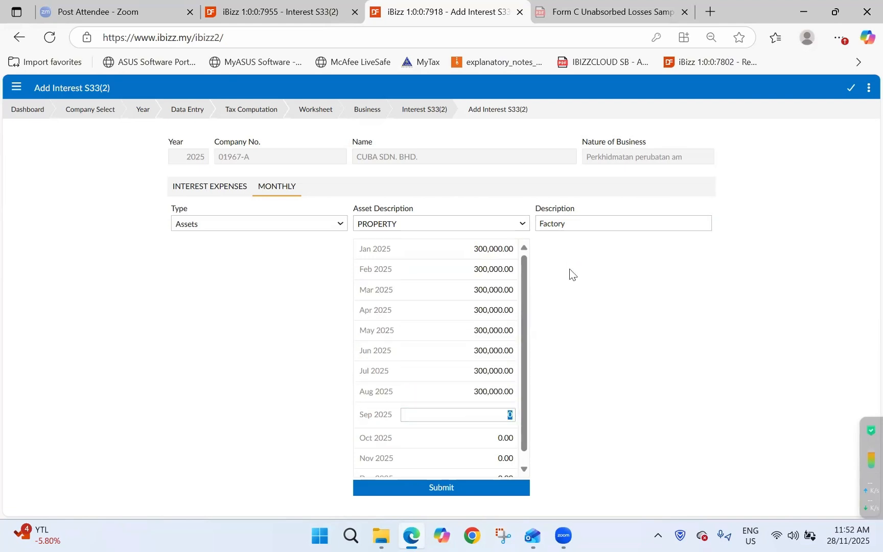
key("ctrl+v")
key("Tab")
key("ctrl+v")
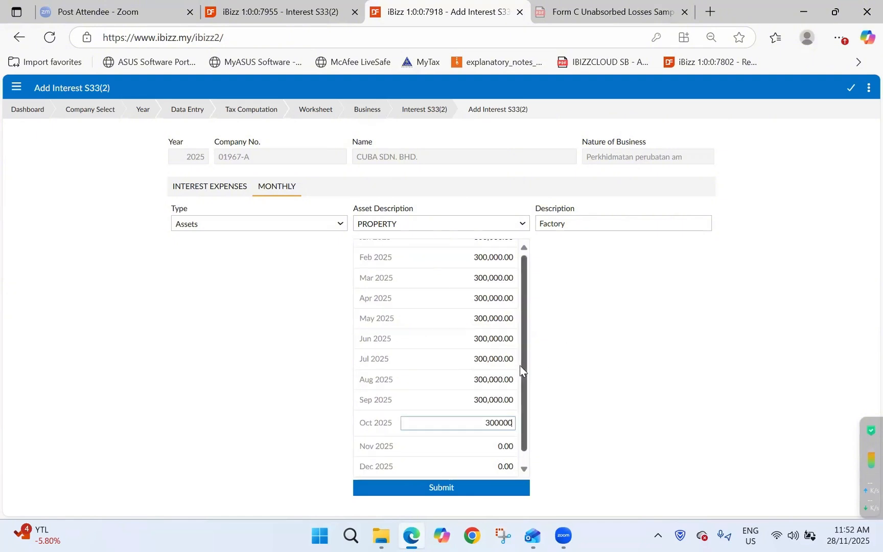
key("Tab")
key("ctrl+v")
key("Tab")
key("ctrl+v")
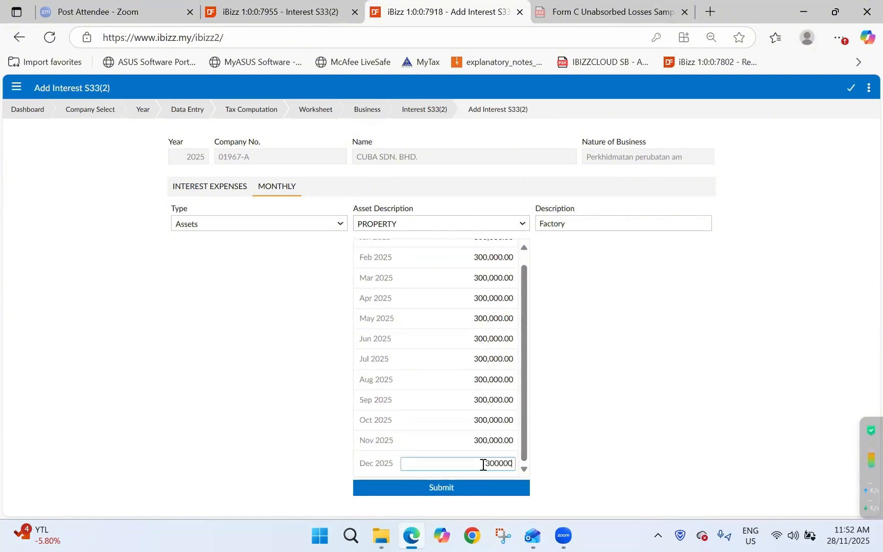
left_click(469, 489)
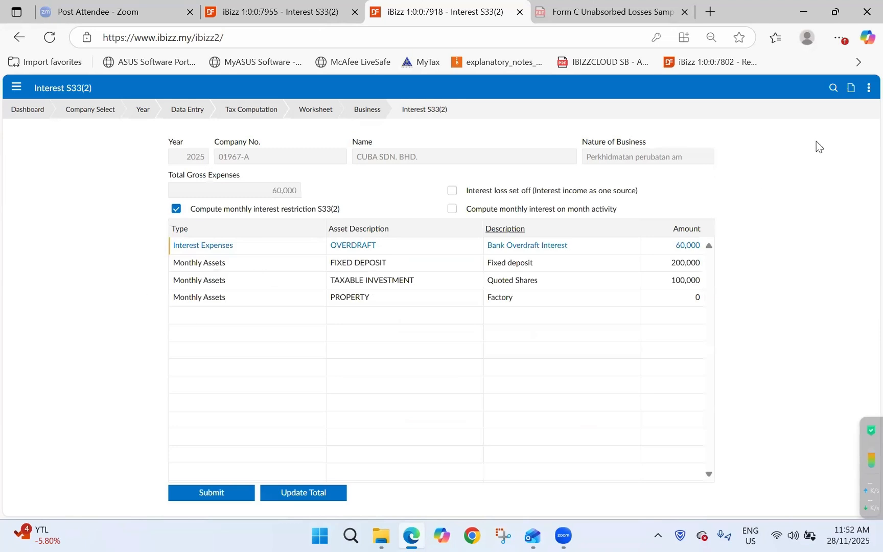
Start a new monthly Liabilities entry for OVERDRAFT with description 'Bank Over'.
left_click(851, 88)
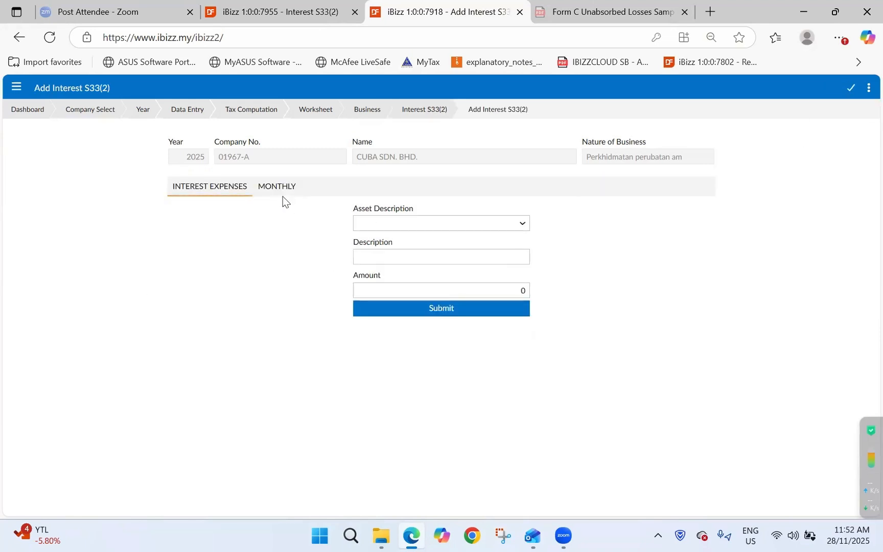
left_click(281, 189)
left_click(305, 224)
left_click(307, 256)
left_click(393, 225)
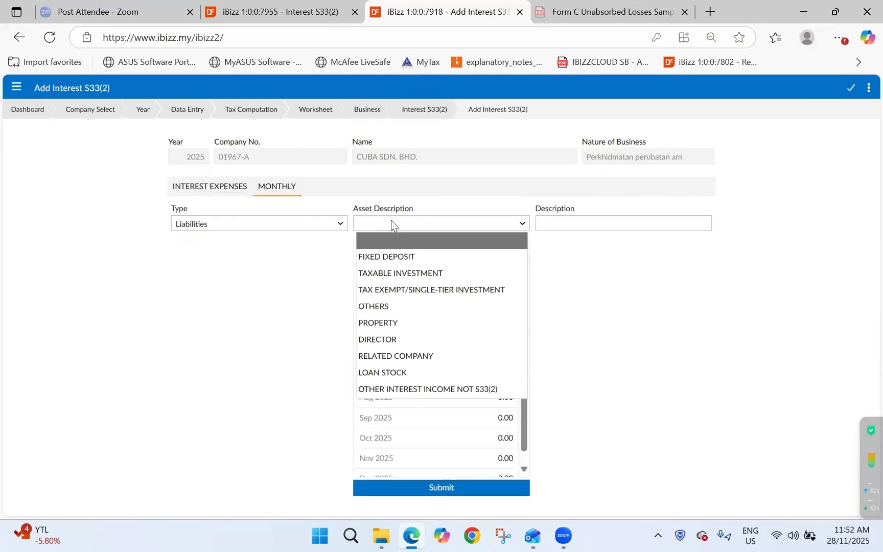
left_click(268, 223)
left_click(267, 257)
left_click(421, 224)
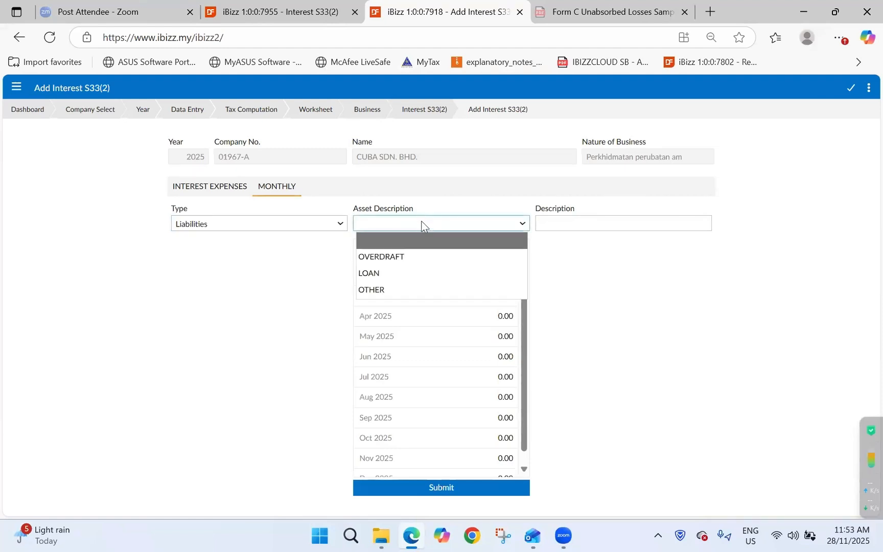
left_click(424, 254)
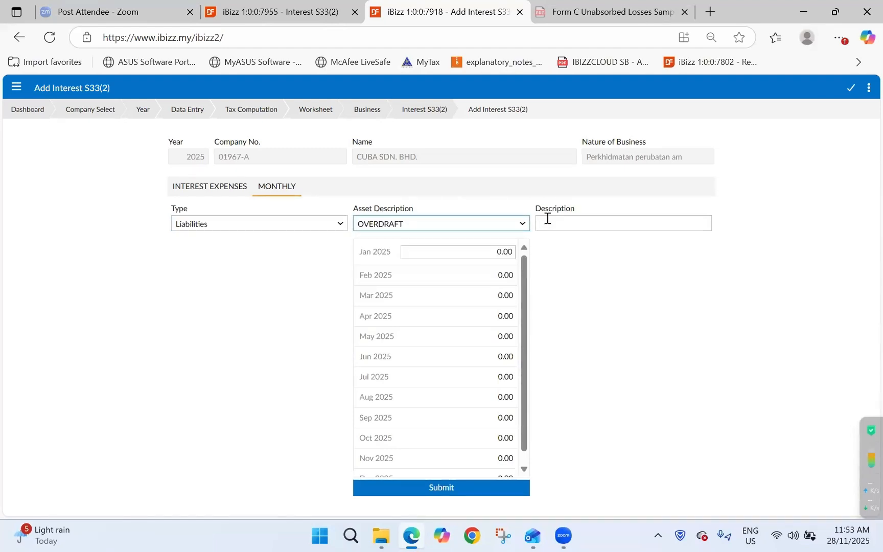
left_click(541, 221)
type("Bank Overdraft - RHB Bank")
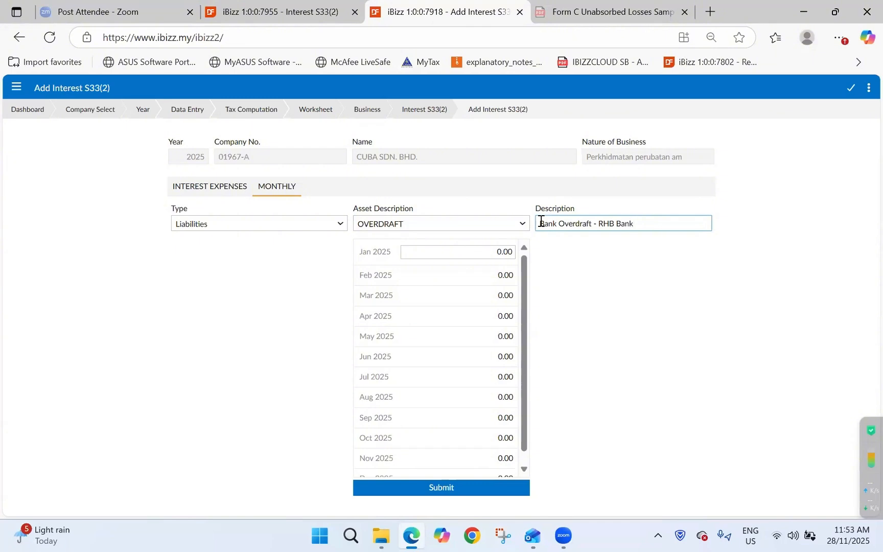
key("Tab")
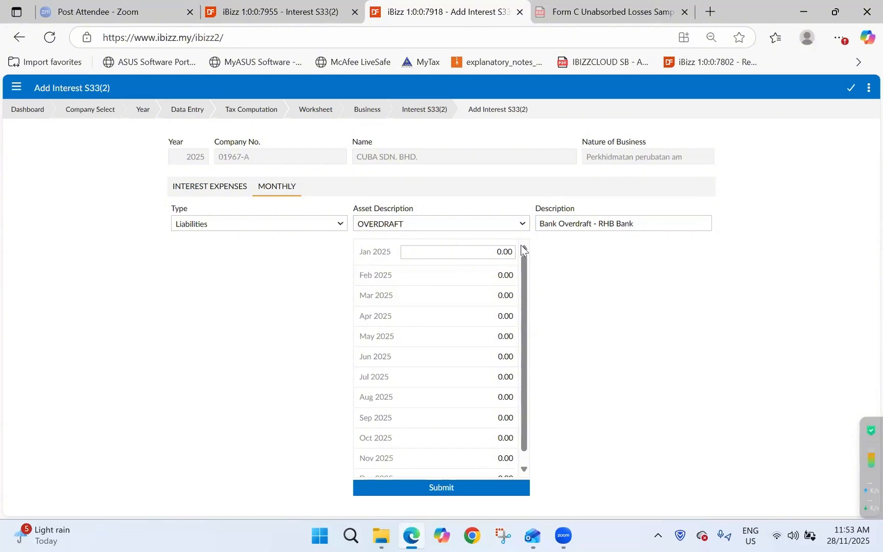
Enter January–May 2025 balances: 200,000, 180,000, 190,000, 187,973 and 190,938.
key("Tab")
type("200000")
key("Tab")
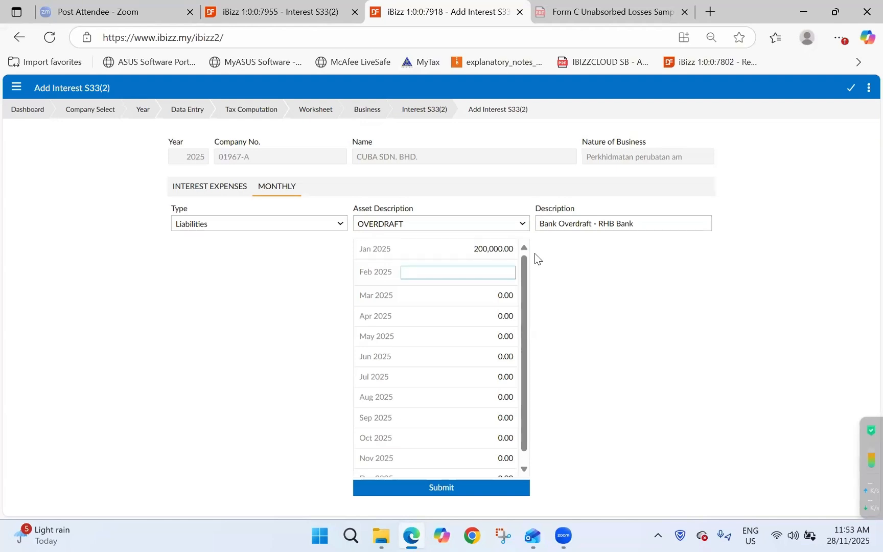
type("180000")
key("Tab")
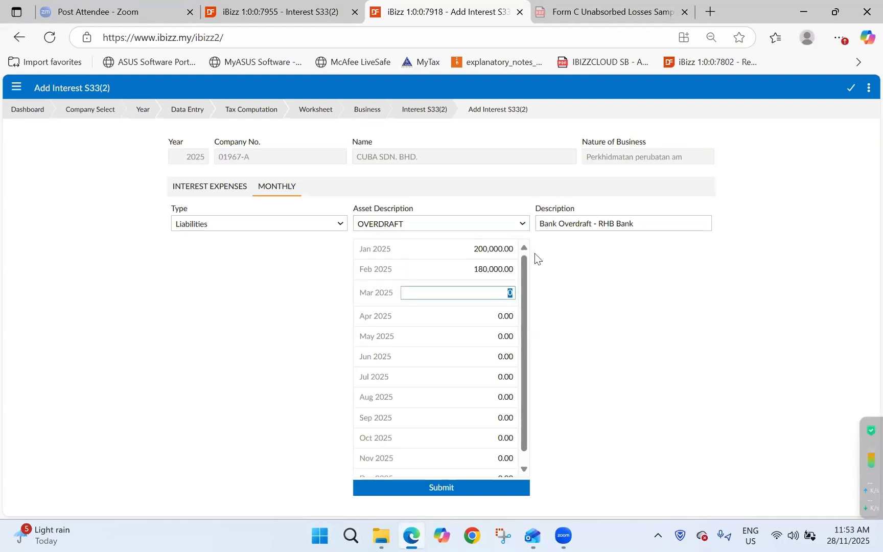
type("190000")
key("Tab")
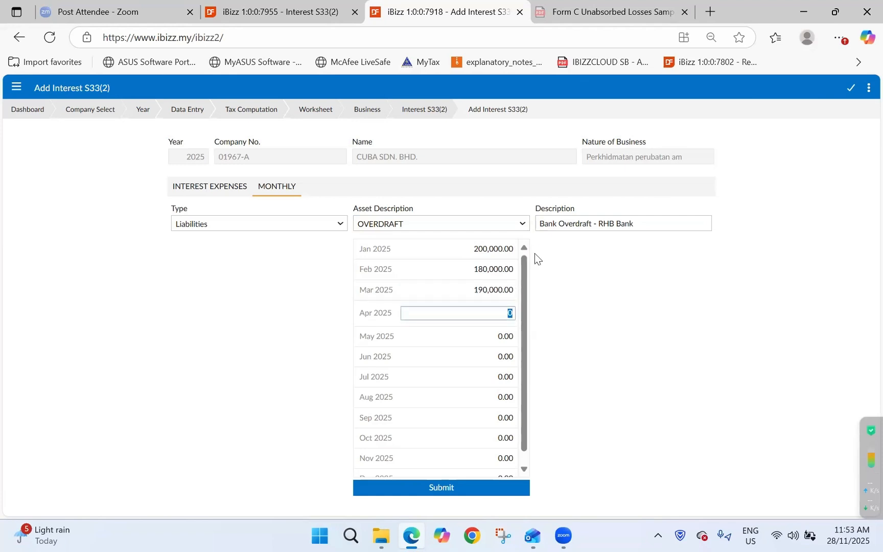
type("187,973")
key("Tab")
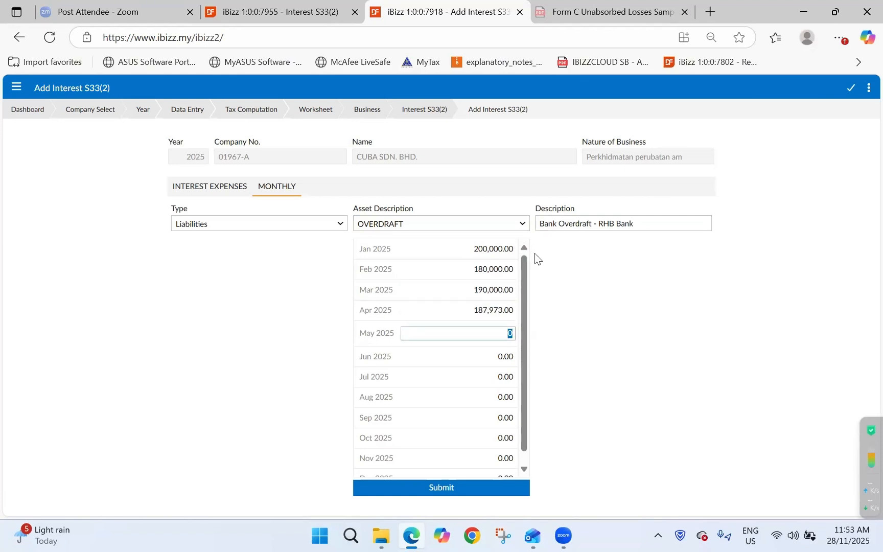
type("190938")
Set June to 300,000 and paste 190,938 into July 2025.
left_click(508, 353)
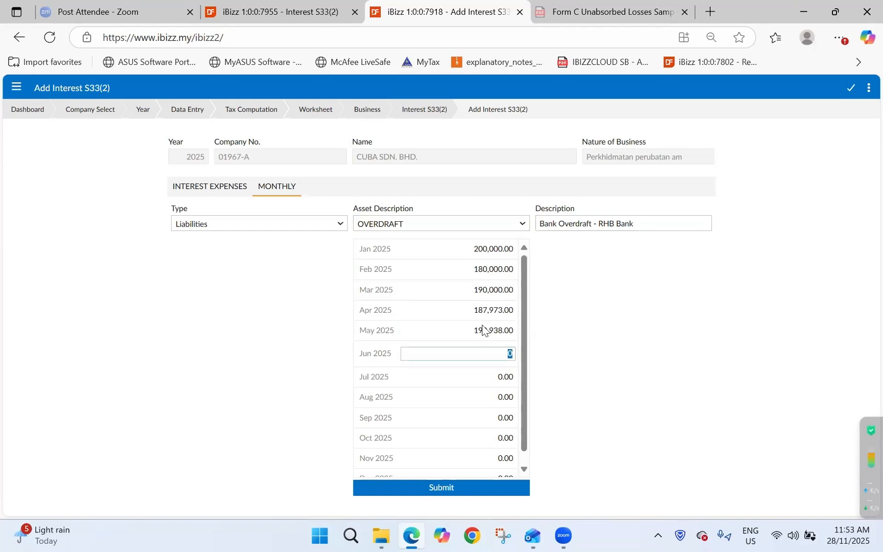
left_click(467, 331)
left_click(466, 331)
left_click(481, 356)
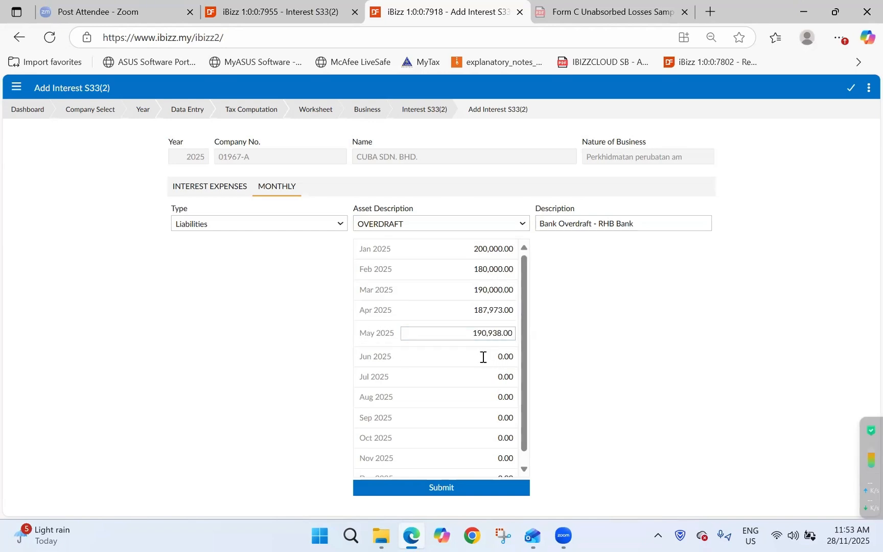
left_click(485, 375)
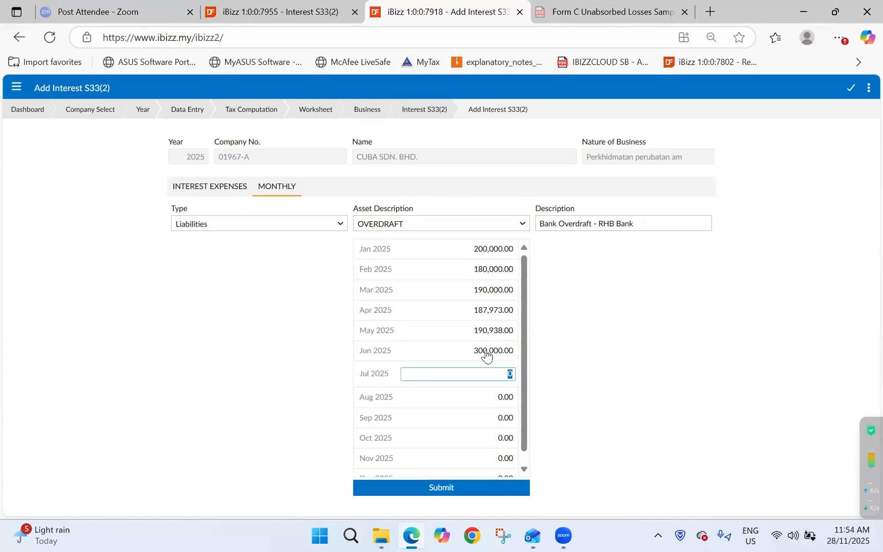
left_click(486, 334)
key("ctrl+c")
left_click(485, 377)
key("ctrl+v")
Enter 19093 for August and paste 190,938 into September and October 2025.
left_click(487, 400)
type("19093")
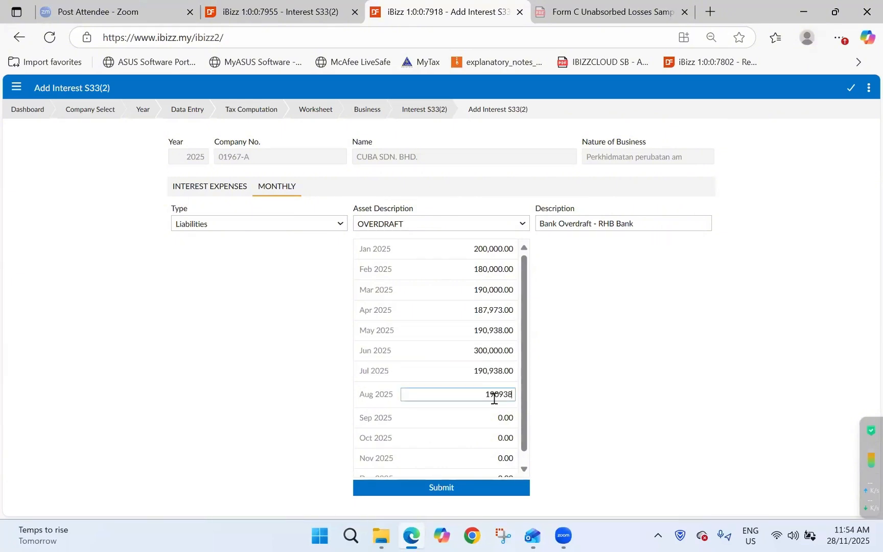
left_click(503, 417)
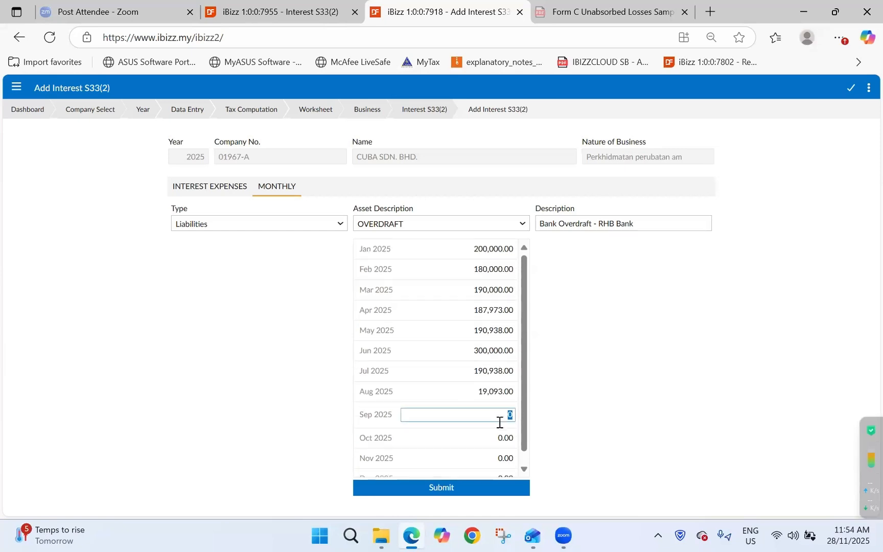
key("ctrl+v")
left_click(491, 437)
key("ctrl+v")
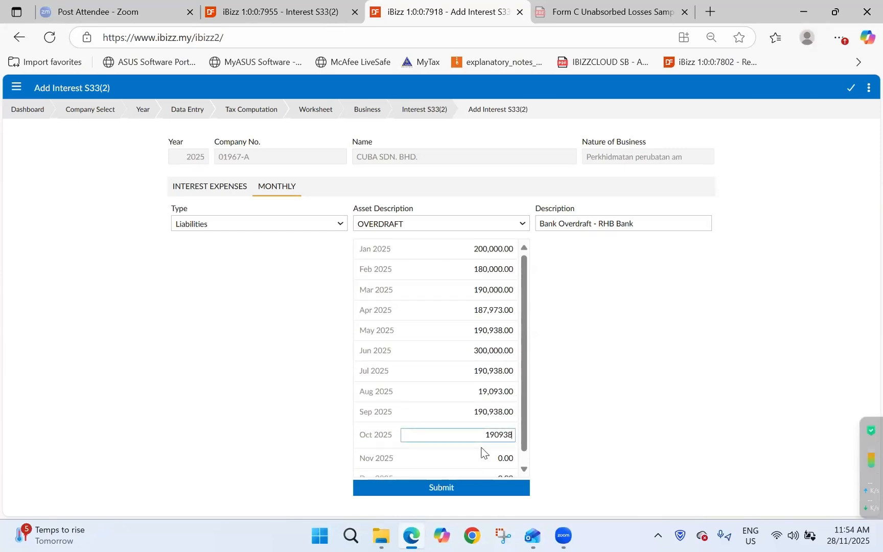
left_click(484, 453)
left_click(485, 466)
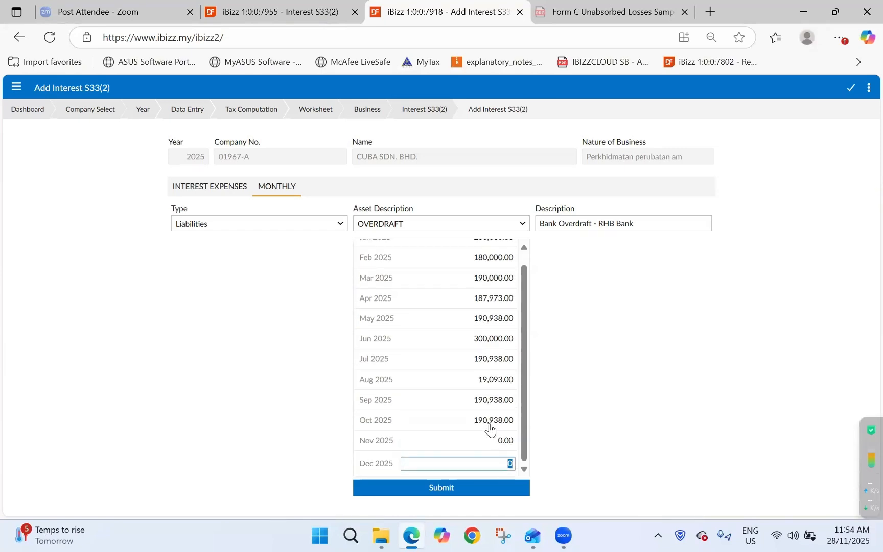
Paste 190,938 into the November and December 2025 balances.
left_click(477, 422)
left_click(493, 443)
key("ctrl+v")
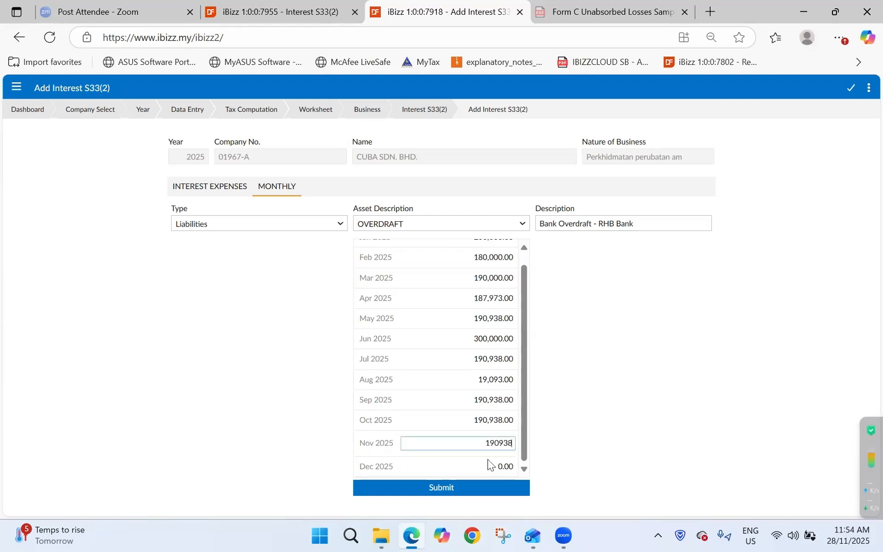
left_click(486, 462)
key("ctrl+v")
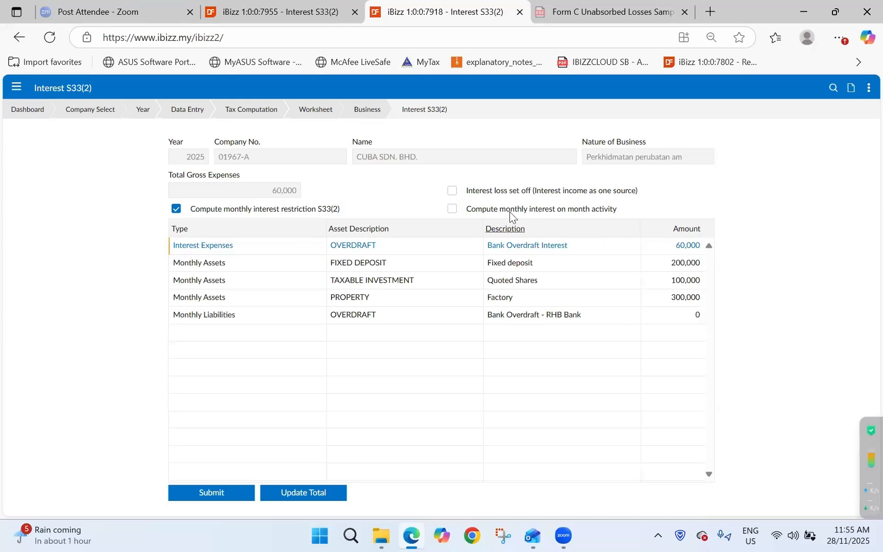
Tick 'Compute monthly interest on month activity' and start a blank Interest S33(2) entry.
left_click(452, 210)
left_click(849, 85)
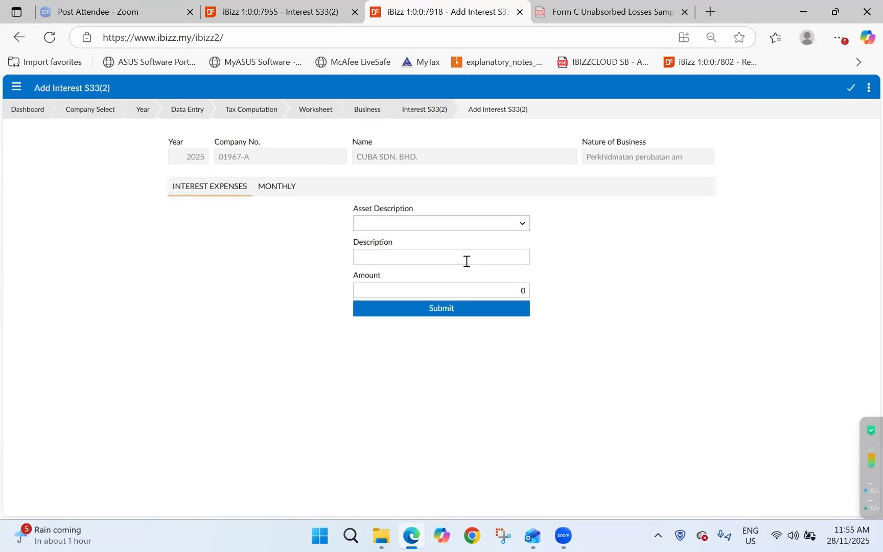
Set up a monthly Interest Expenses entry for OVERDRAFT described as Overdraft Interest.
left_click(265, 199)
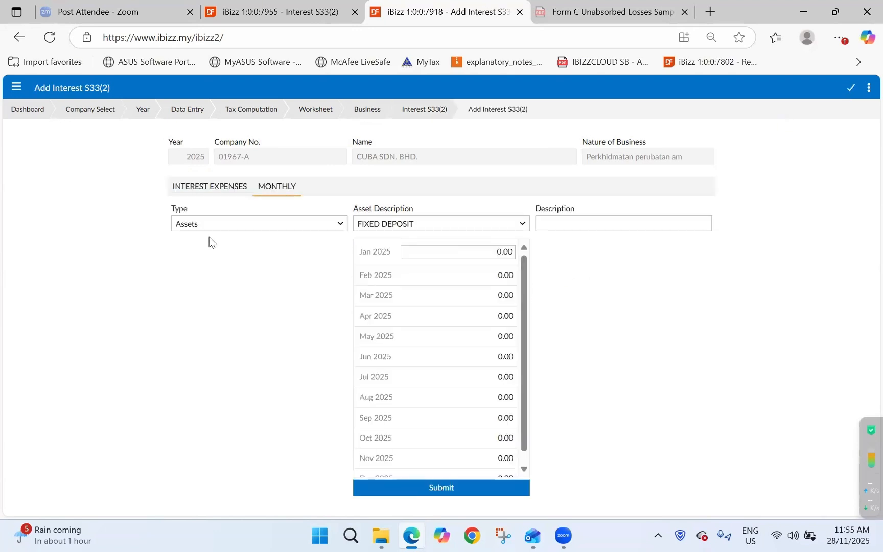
left_click(218, 224)
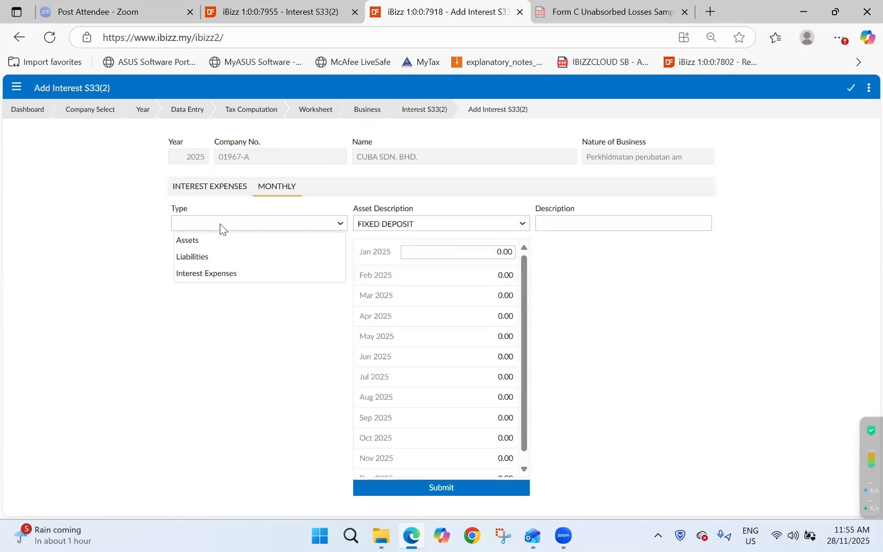
left_click(215, 276)
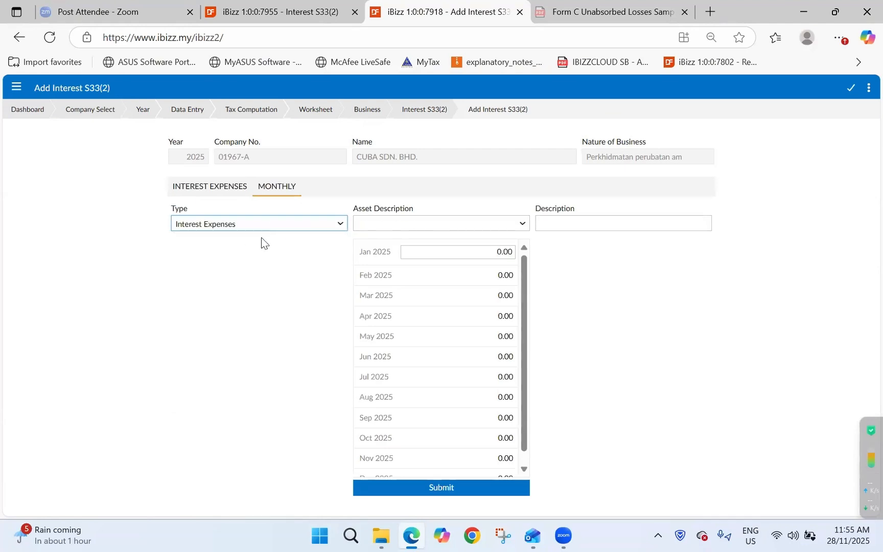
left_click(501, 222)
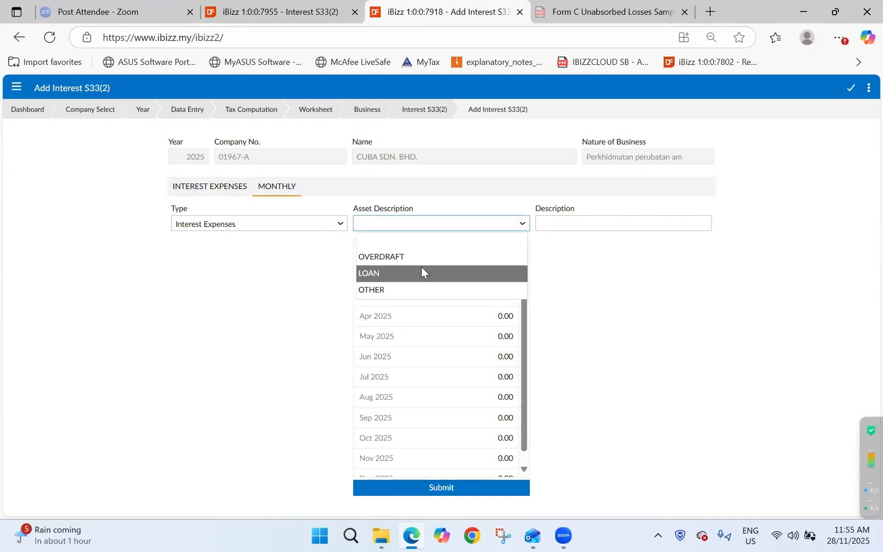
left_click(455, 256)
left_click(618, 226)
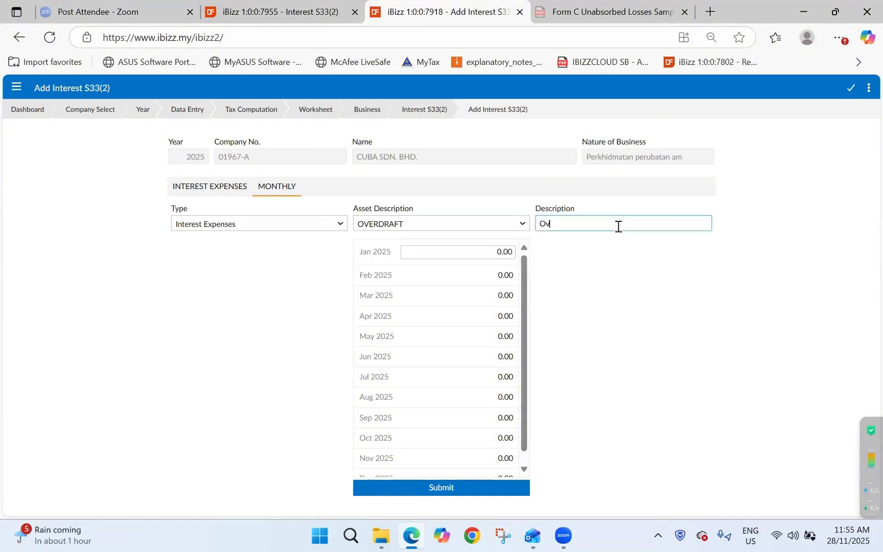
type("Overdrat")
Enter January–June 2025 interest: 1,000, 1,234, 4,545, 234, 7,903 and 2,343.
left_click(483, 252)
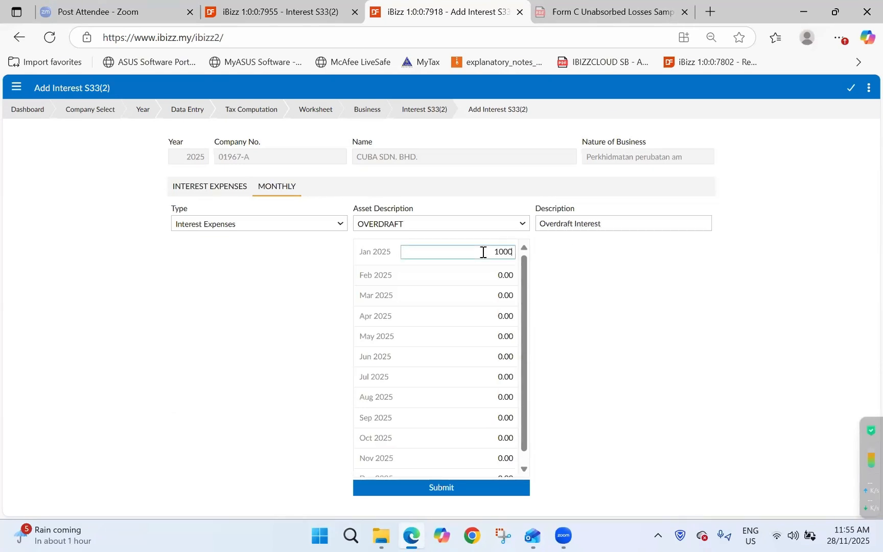
type("1000")
left_click(489, 280)
type("1234")
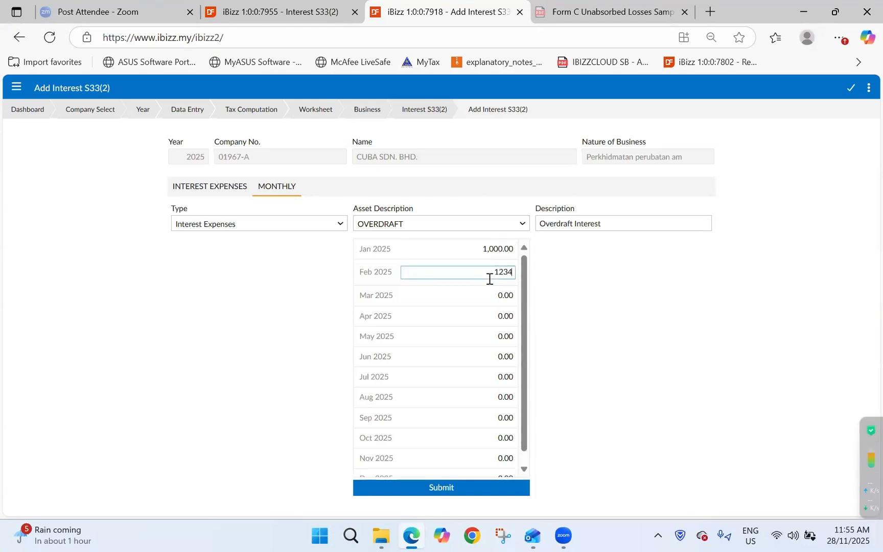
left_click(485, 294)
type("4")
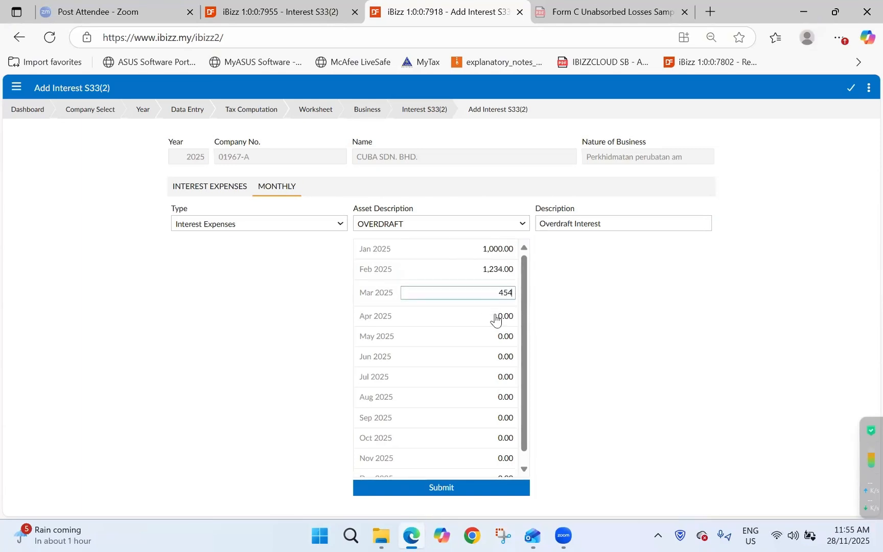
type(",545")
left_click(495, 316)
type("23")
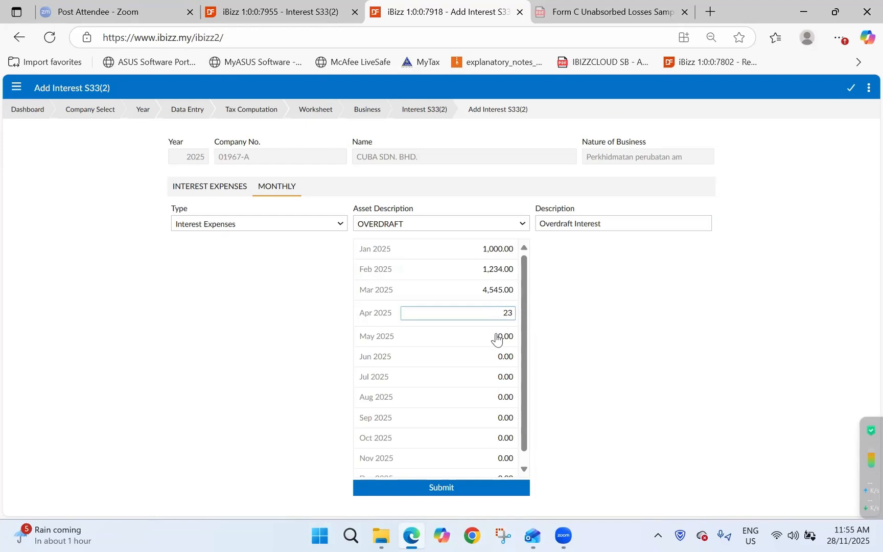
type("4")
left_click(498, 336)
type("7,90")
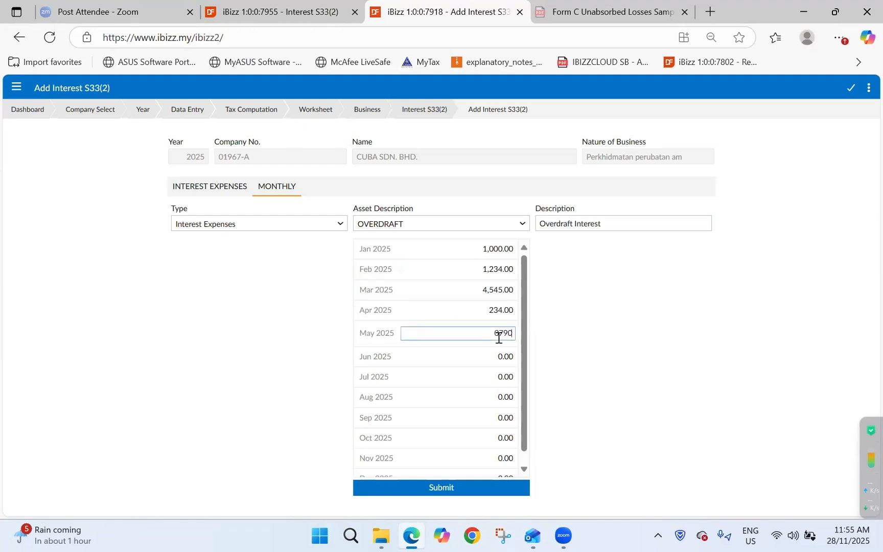
type("3")
left_click(492, 356)
type("2,34")
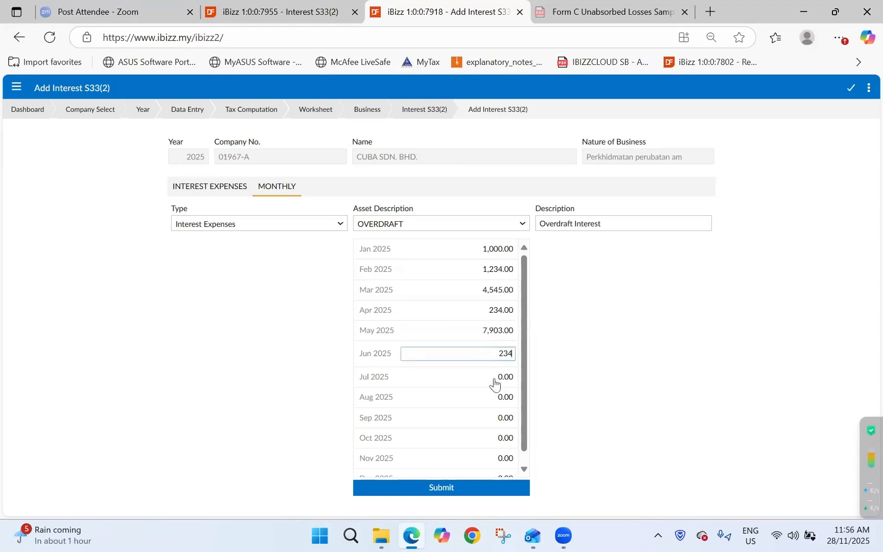
type("3")
Enter July–December interest of 2,342, 123, 556, 877, 455 and 34, then submit.
left_click(489, 378)
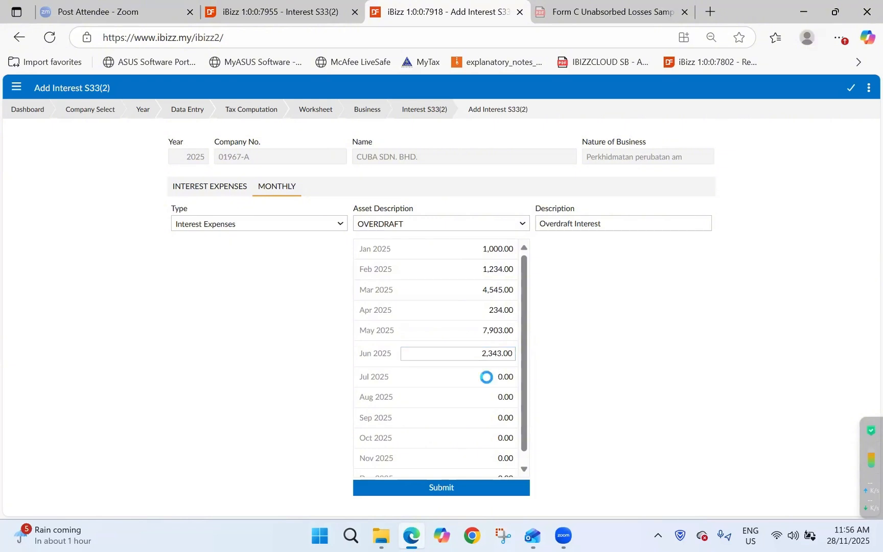
type("23423")
key("BackSpace")
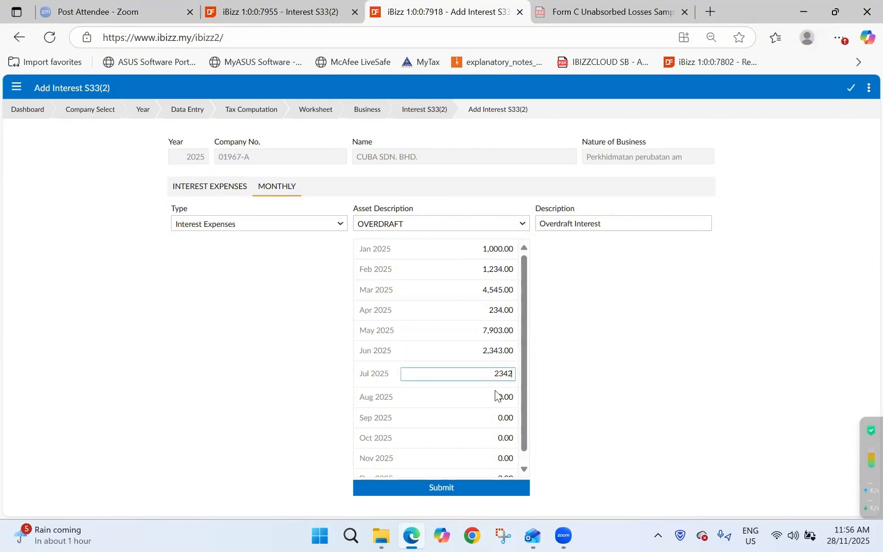
left_click(498, 397)
type("123")
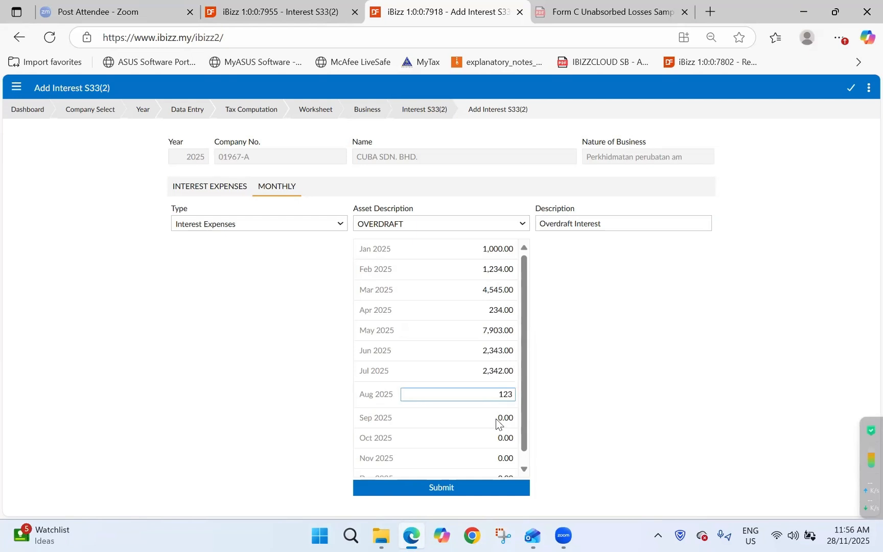
left_click(493, 420)
type("556")
left_click(499, 438)
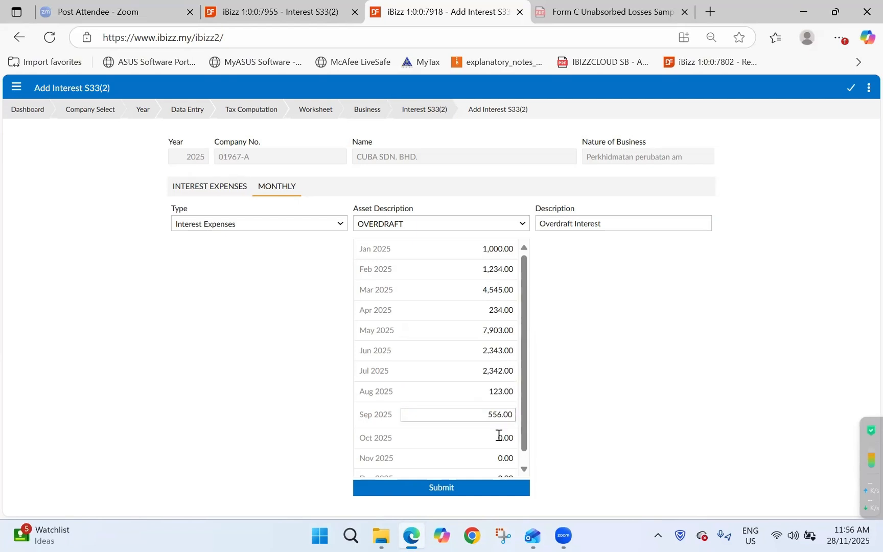
type("877")
scroll(499, 455, "down", 1)
left_click(499, 449)
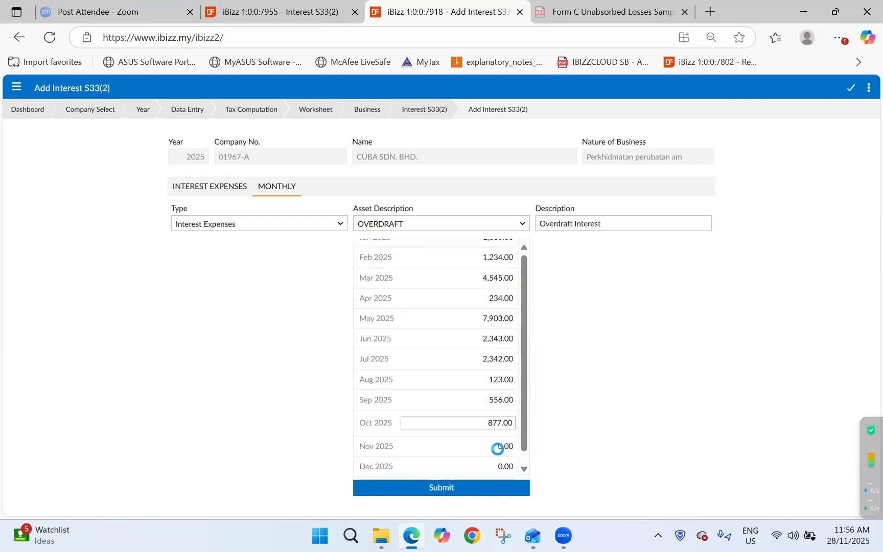
type("455")
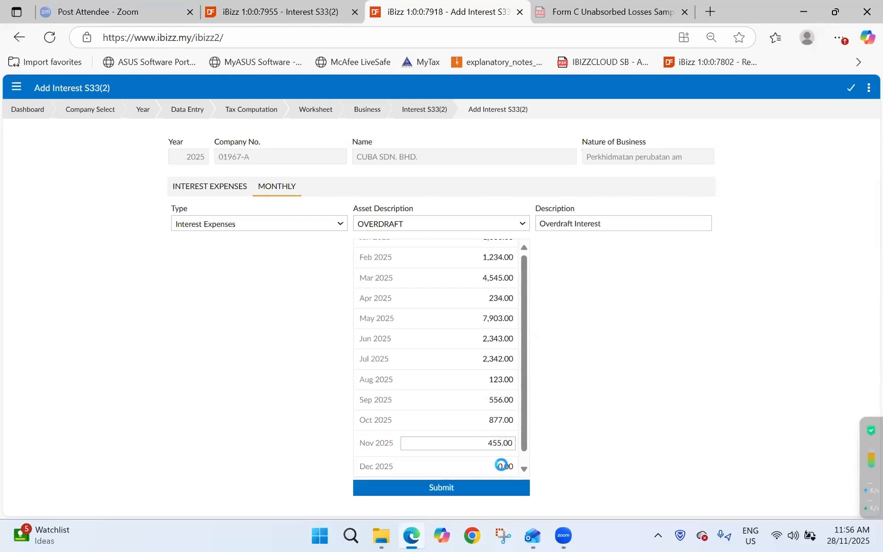
left_click(501, 465)
type("34")
left_click(451, 488)
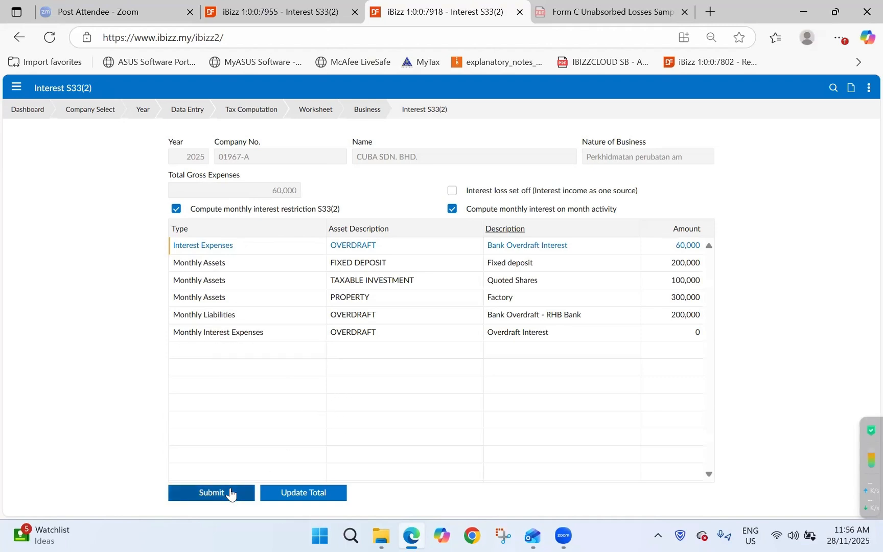
Submit the Interest S33(2) list and return to the Business worksheet menu.
left_click(230, 493)
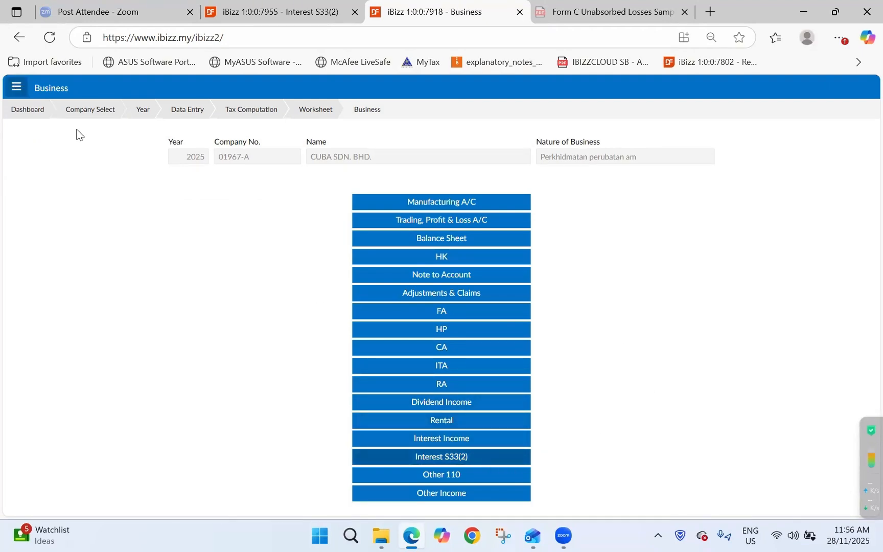
On the Report page, select company CUBA SDN. BHD. and year 2025.
left_click(23, 89)
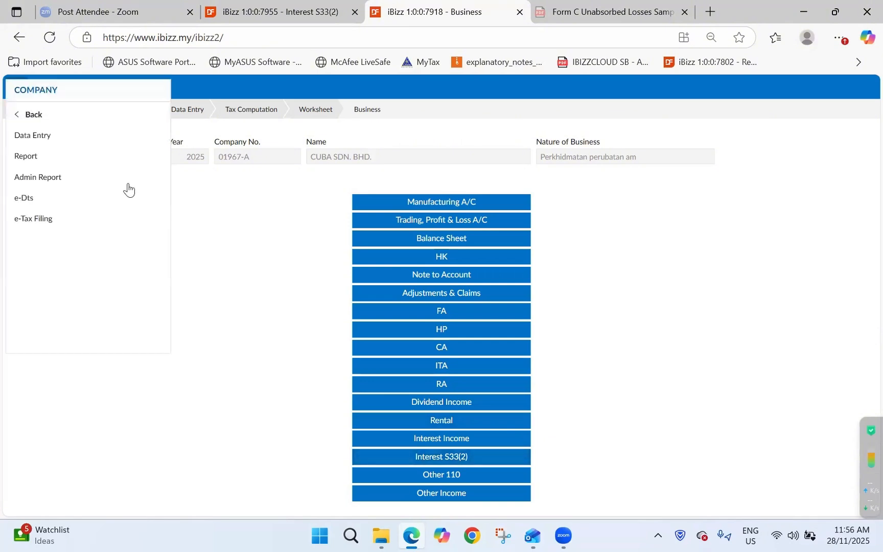
left_click(86, 152)
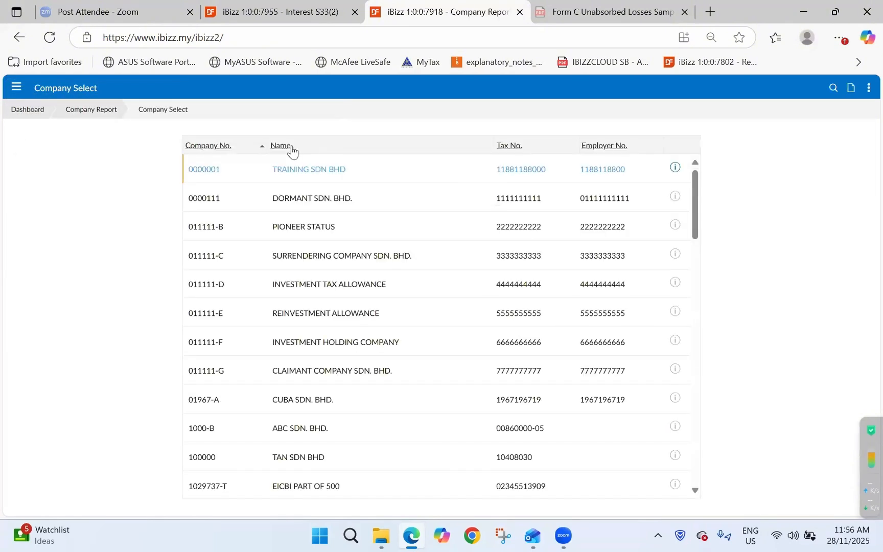
left_click(292, 150)
type("cub")
key("Return")
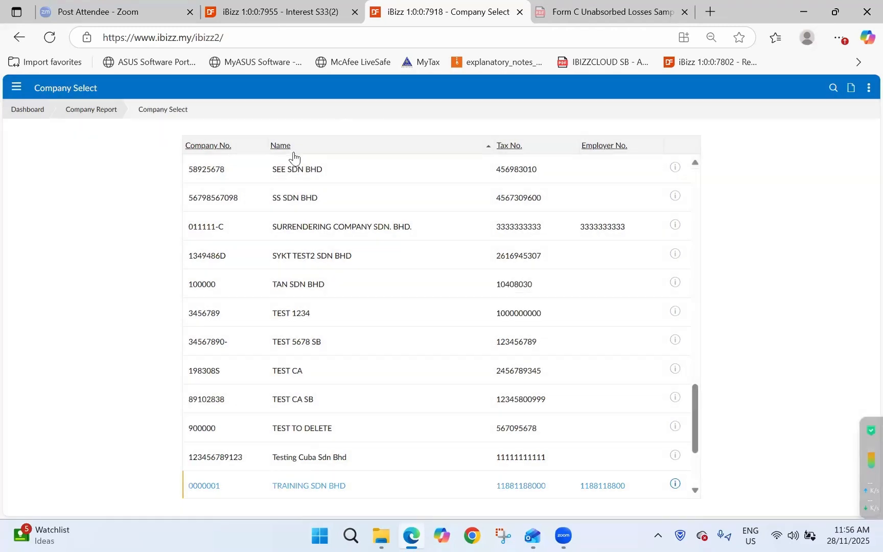
key("Return")
left_click(393, 156)
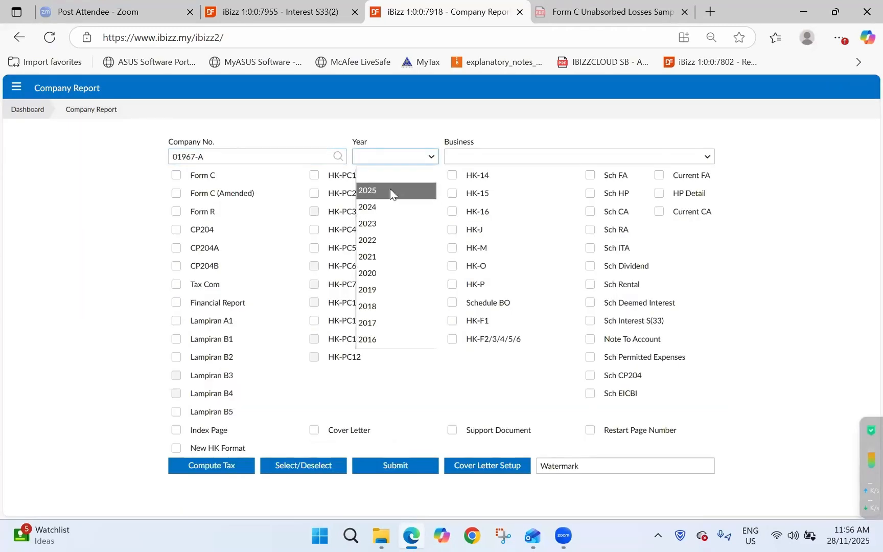
left_click(392, 191)
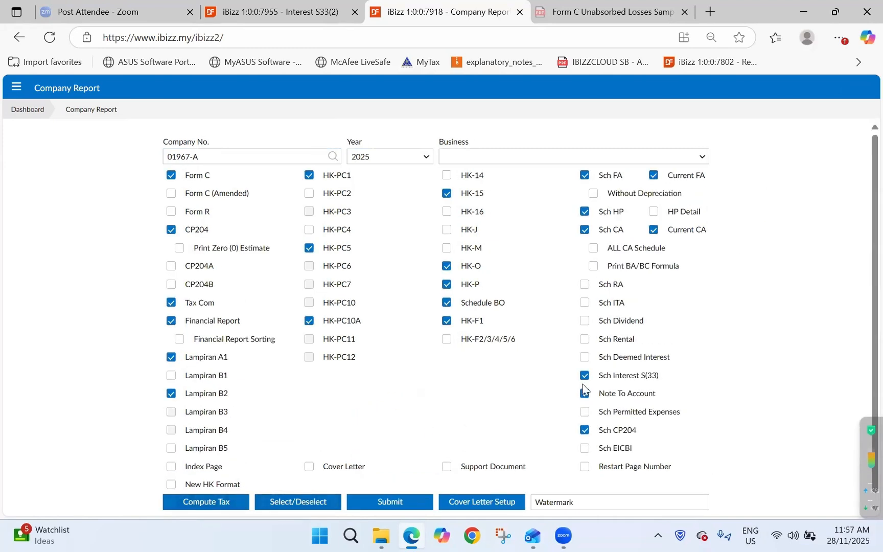
Generate only the Sch Interest S(33) report and review it in the viewer.
left_click(320, 500)
left_click(632, 320)
left_click(393, 484)
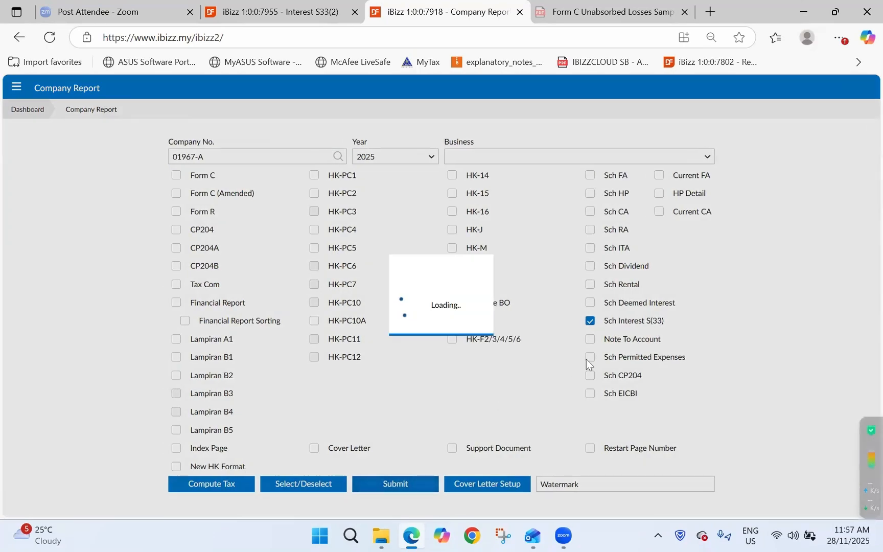
scroll(353, 374, "down", 2)
scroll(765, 305, "up", 1)
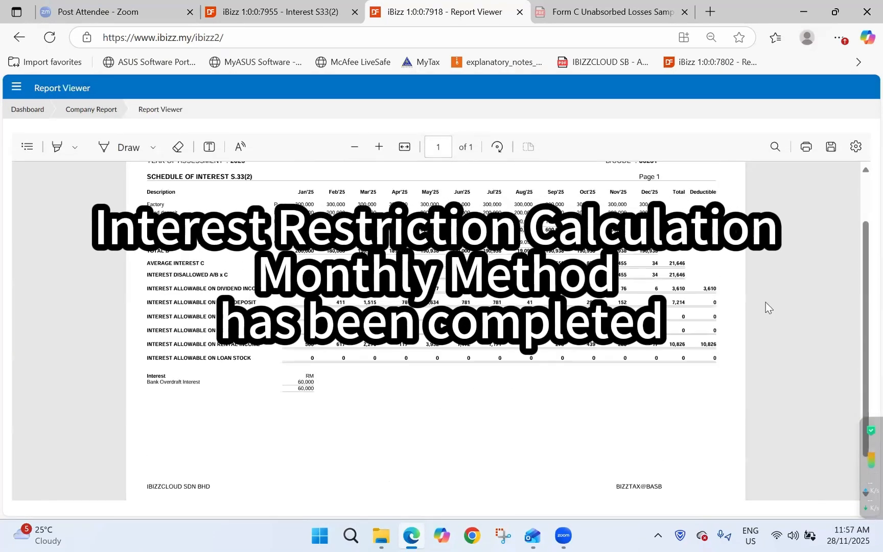
scroll(752, 384, "up", 1)
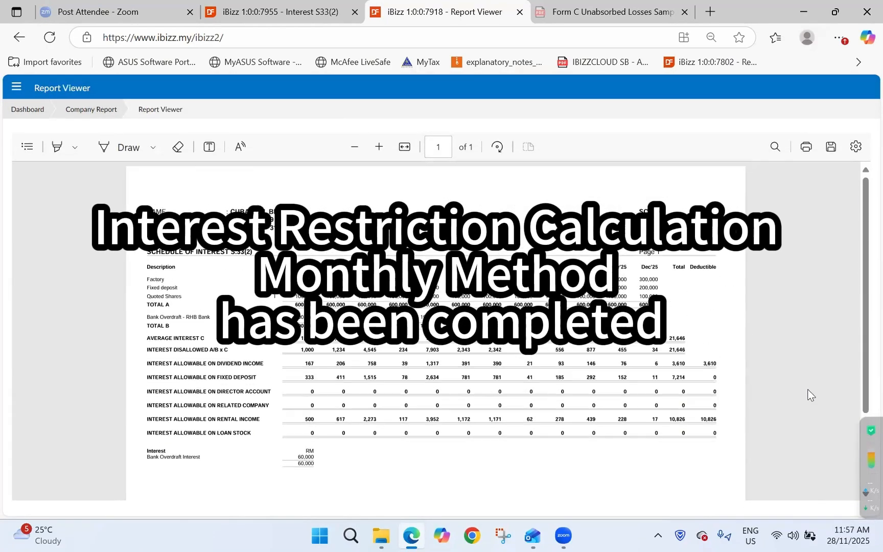